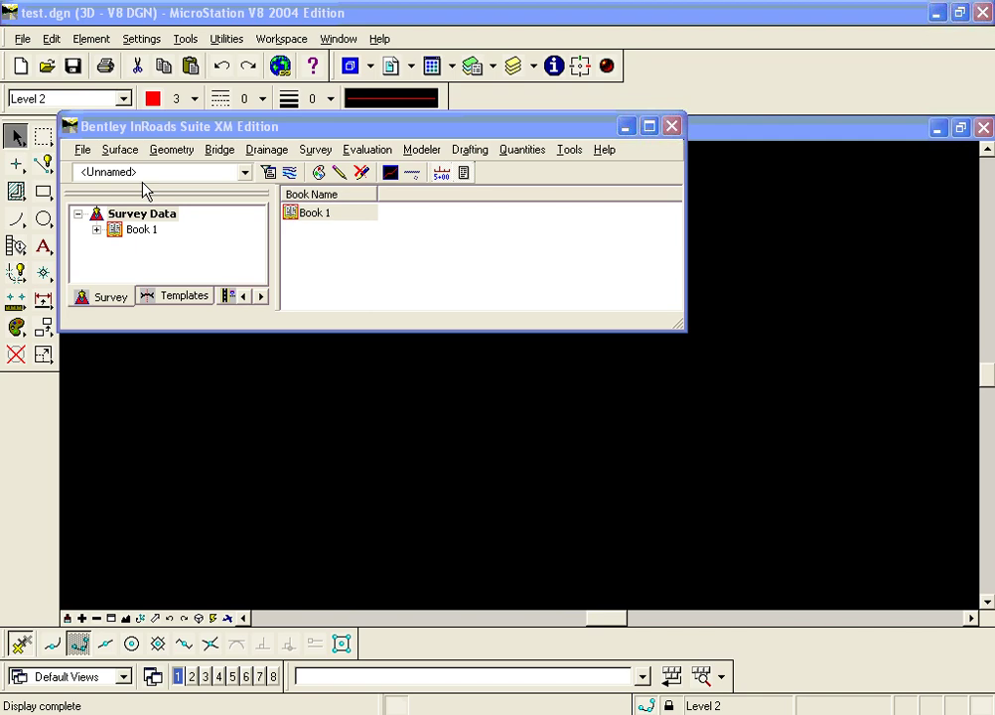
Step: Add a survey book named Limestone through File > New and close the New dialog
left_click(83, 149)
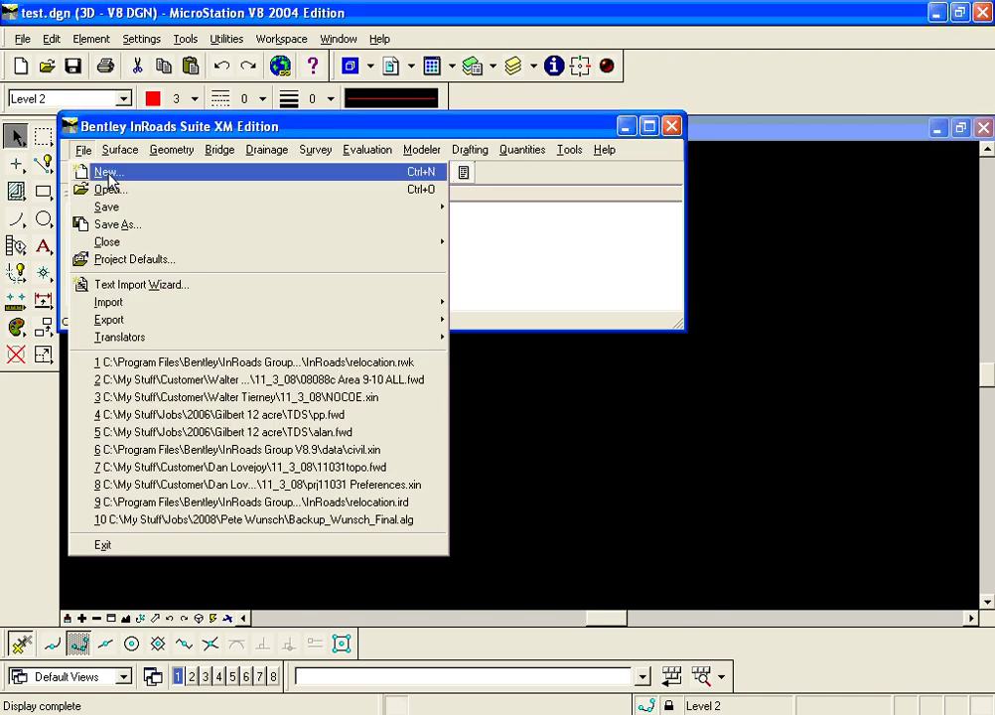
left_click(109, 178)
left_click_drag(506, 328, 427, 201)
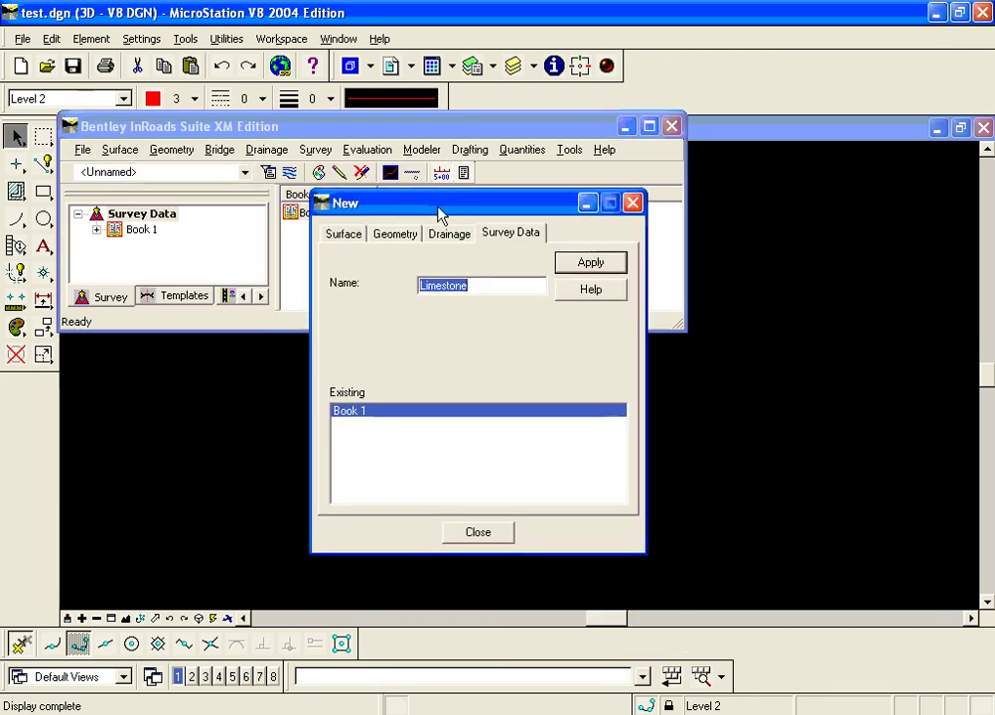
left_click(590, 264)
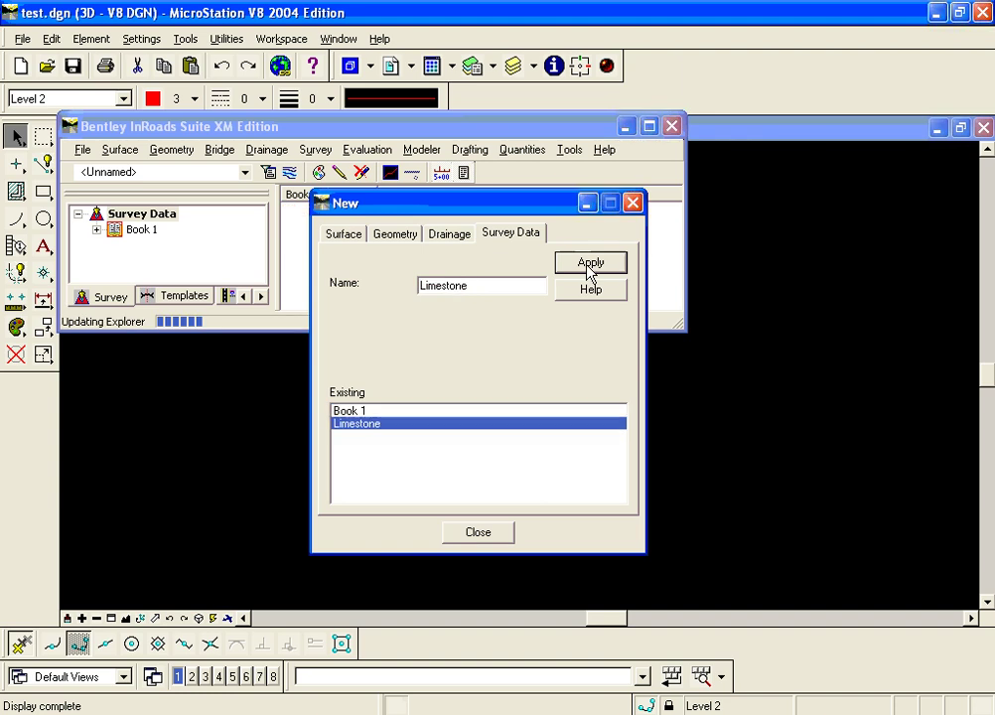
left_click(632, 203)
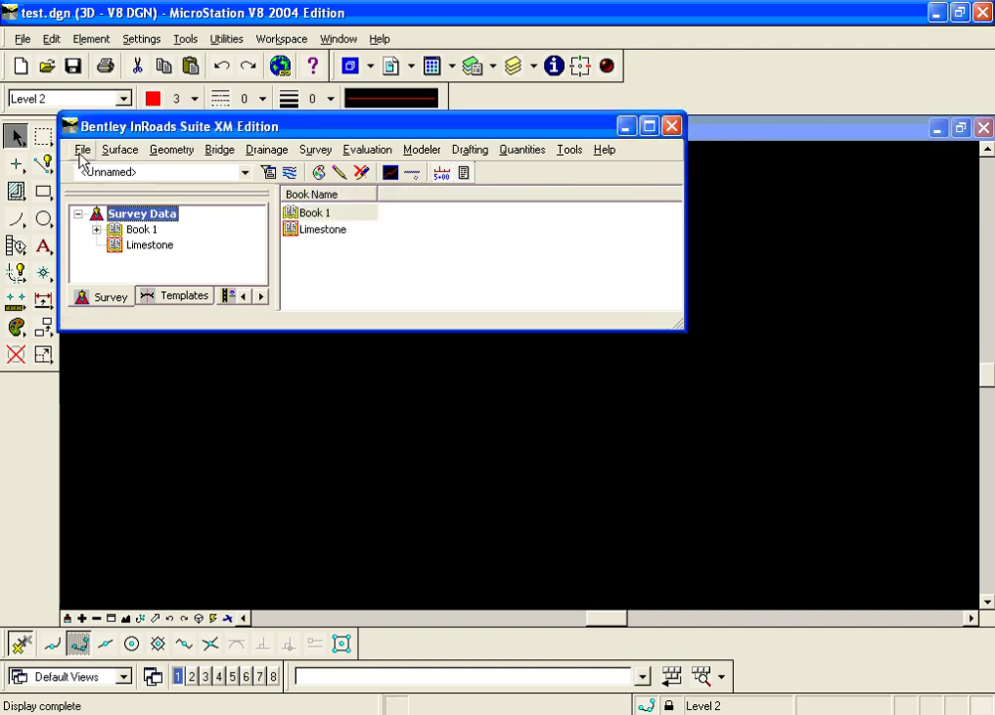
Step: Open the survey data Import window from File > Import
left_click(82, 151)
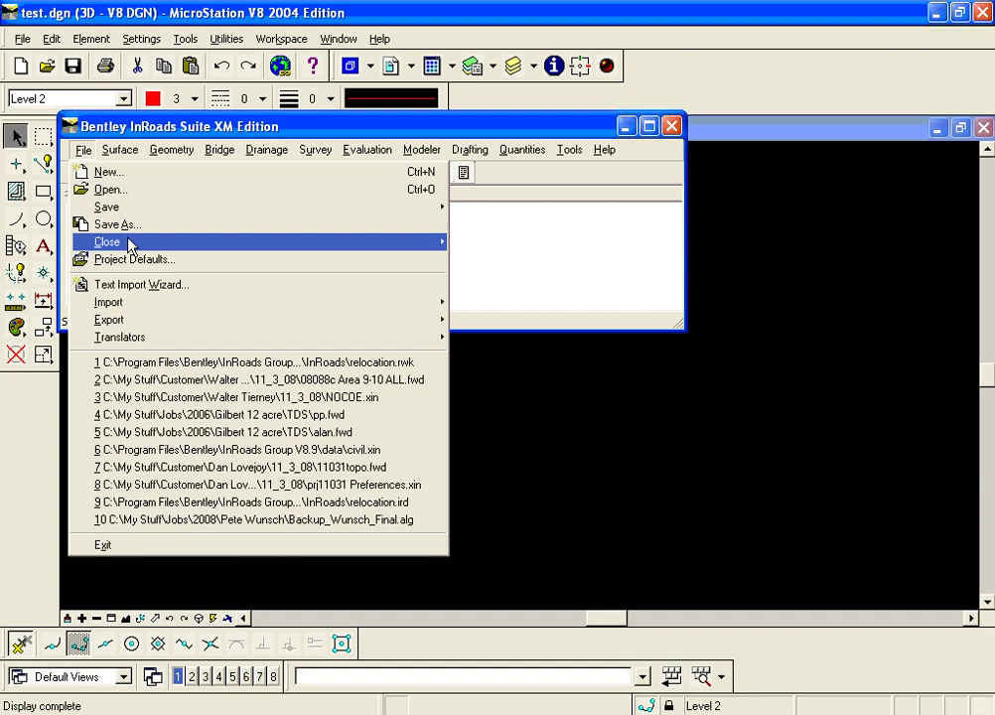
mouse_move(144, 314)
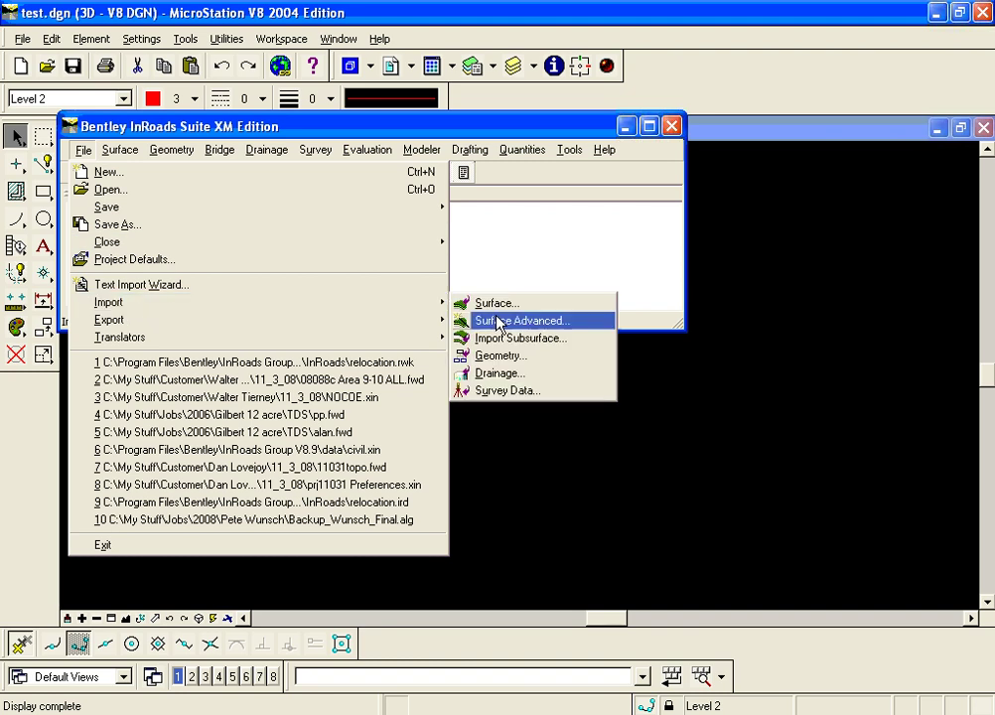
left_click(496, 398)
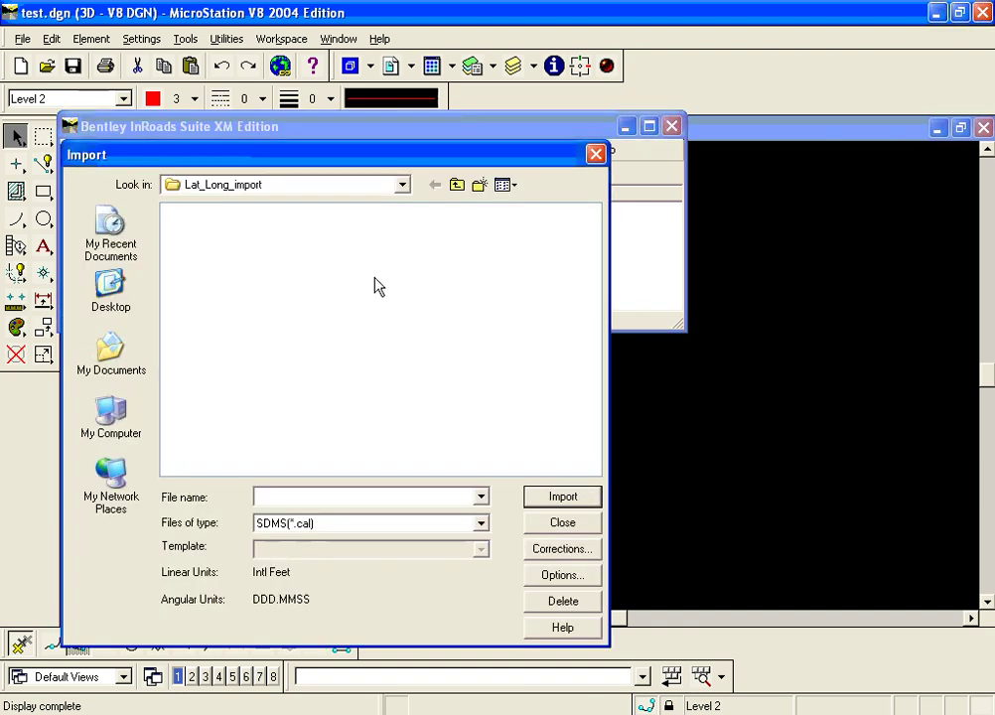
left_click_drag(289, 169, 383, 84)
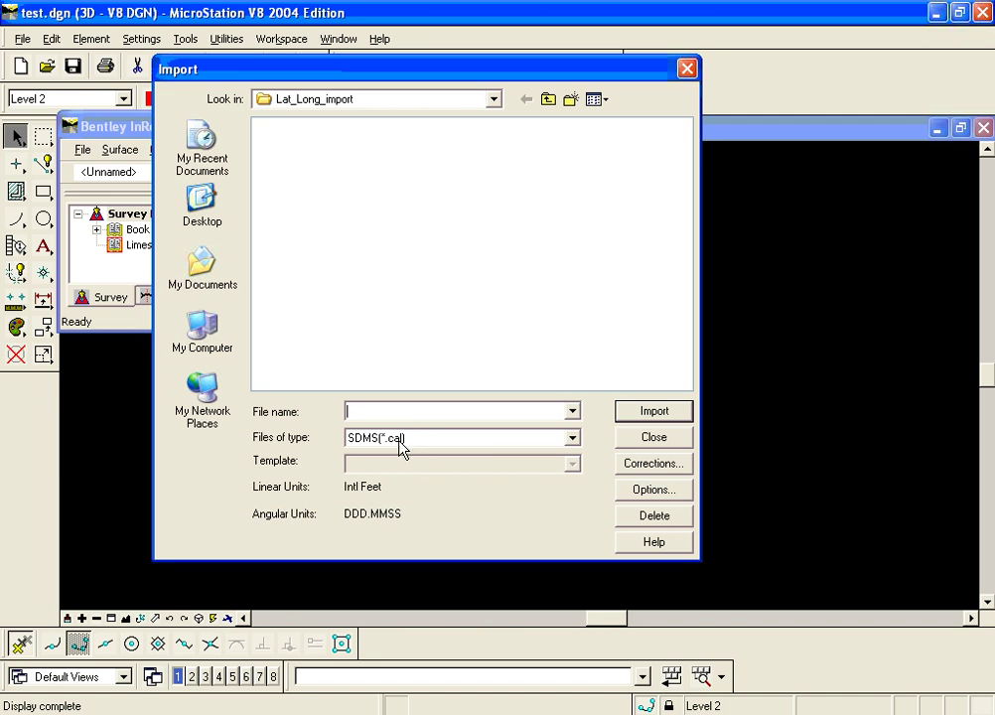
Step: Set Files of type to Text File(*.*) to list limestone_geo.txt and limestone_grid.txt
left_click(573, 444)
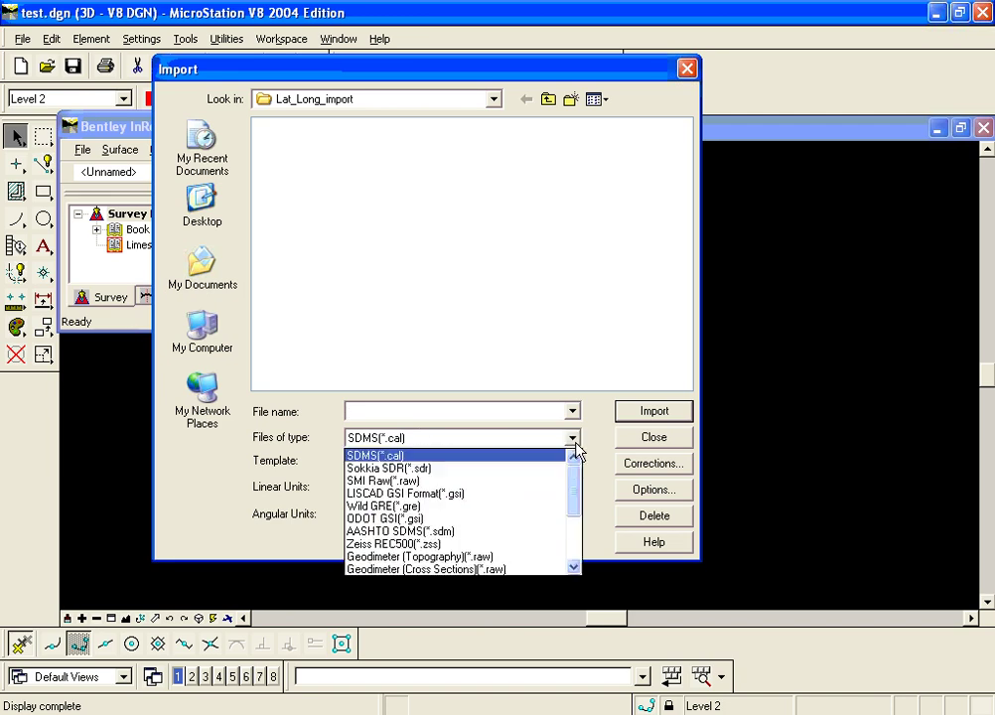
left_click_drag(573, 483, 575, 533)
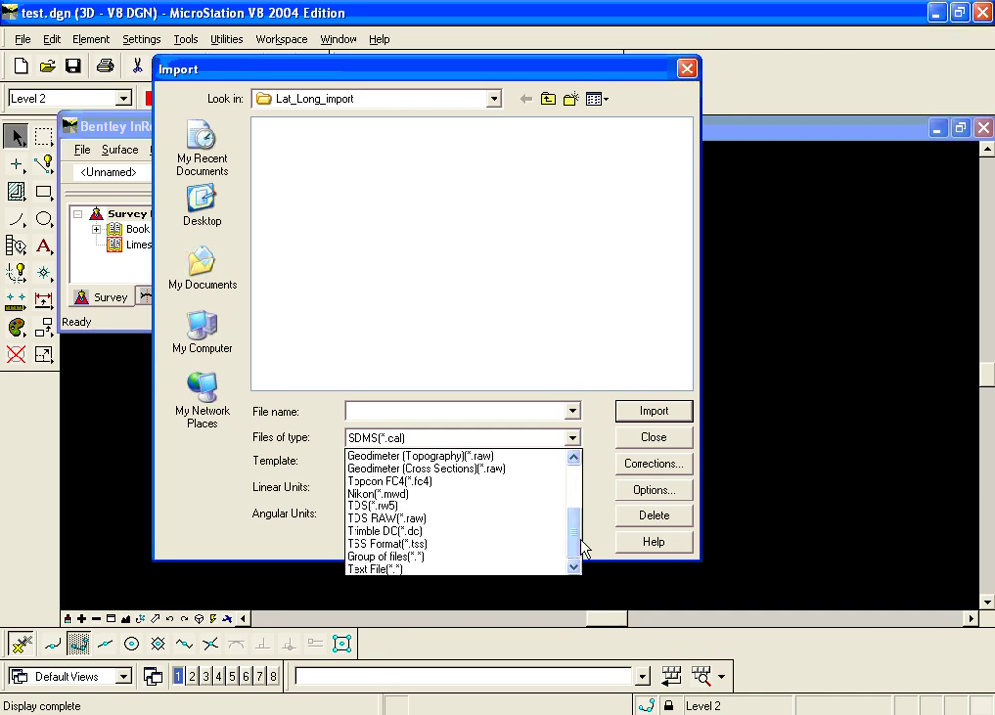
left_click(386, 569)
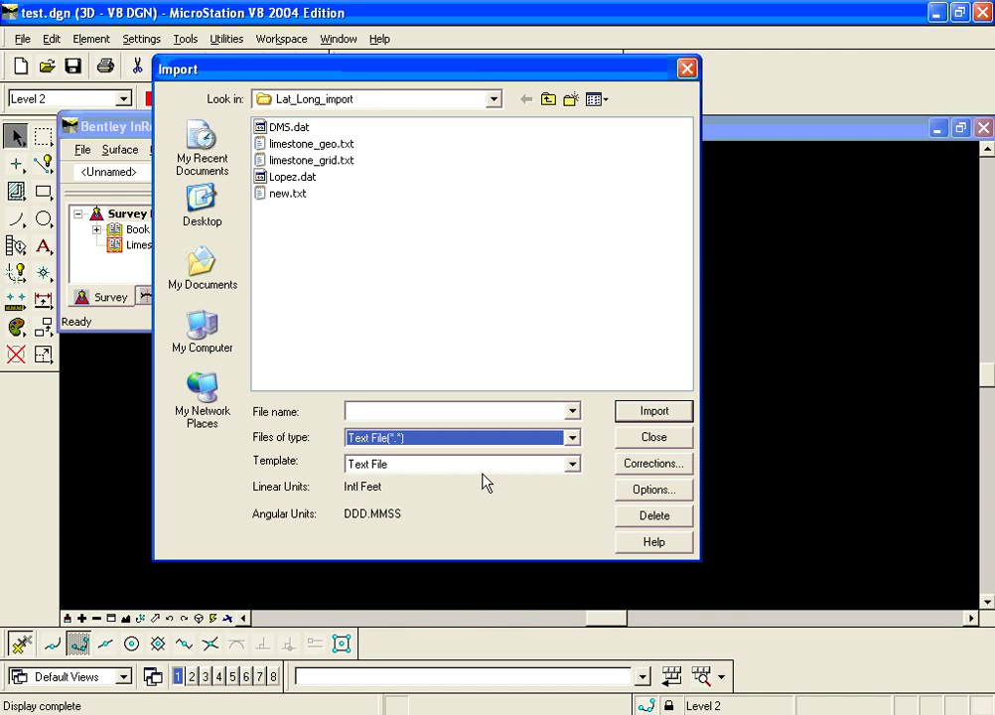
left_click(324, 147)
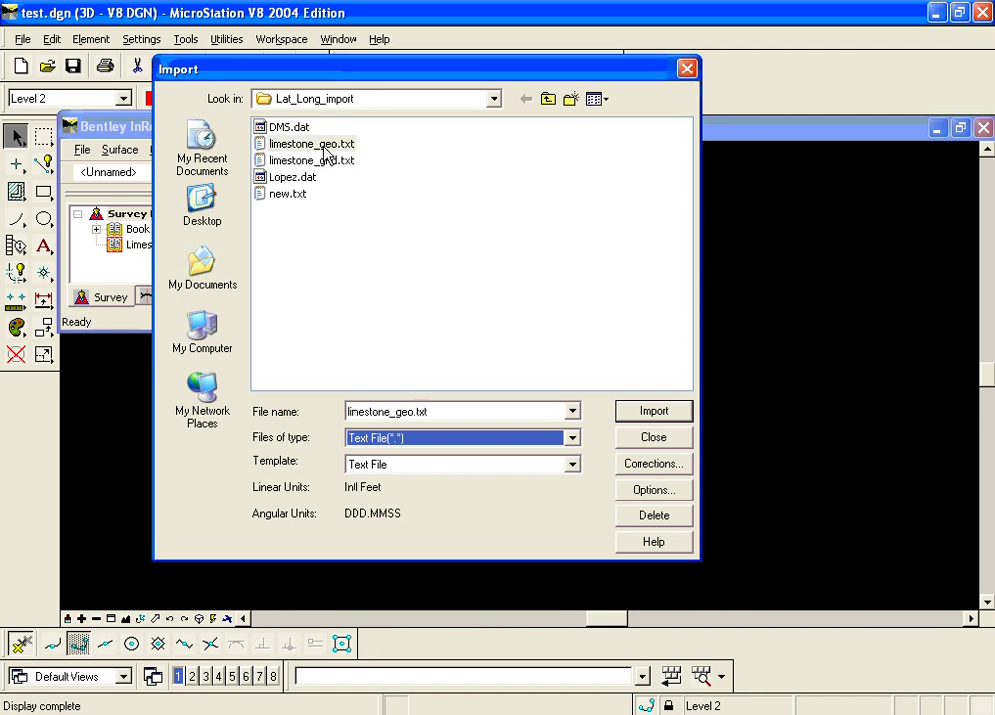
right_click(323, 147)
mouse_move(461, 324)
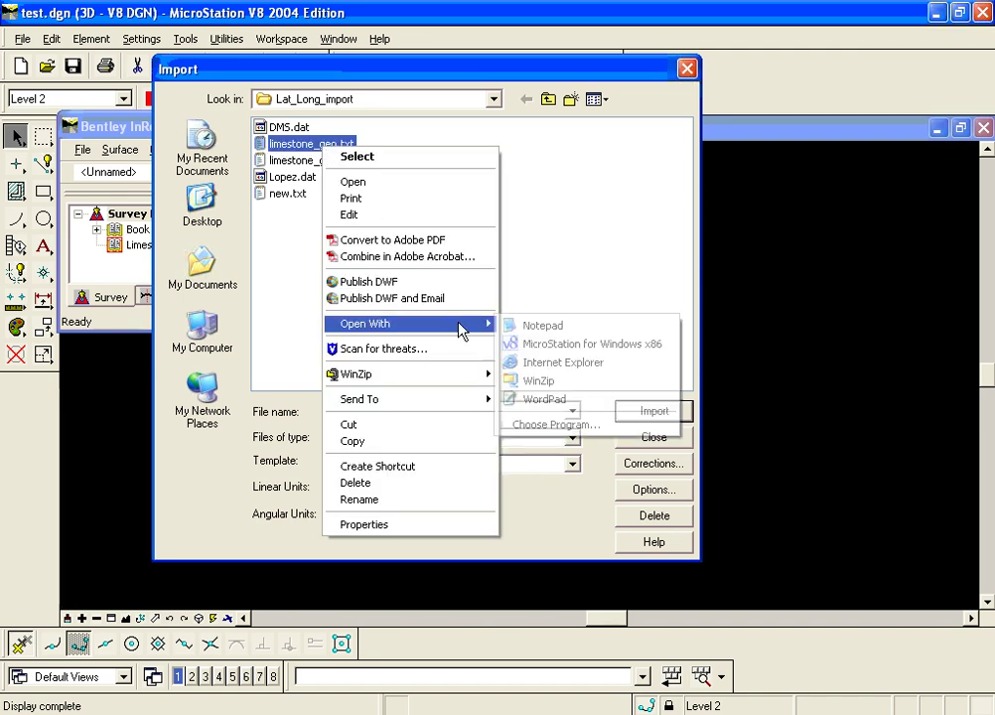
left_click(516, 324)
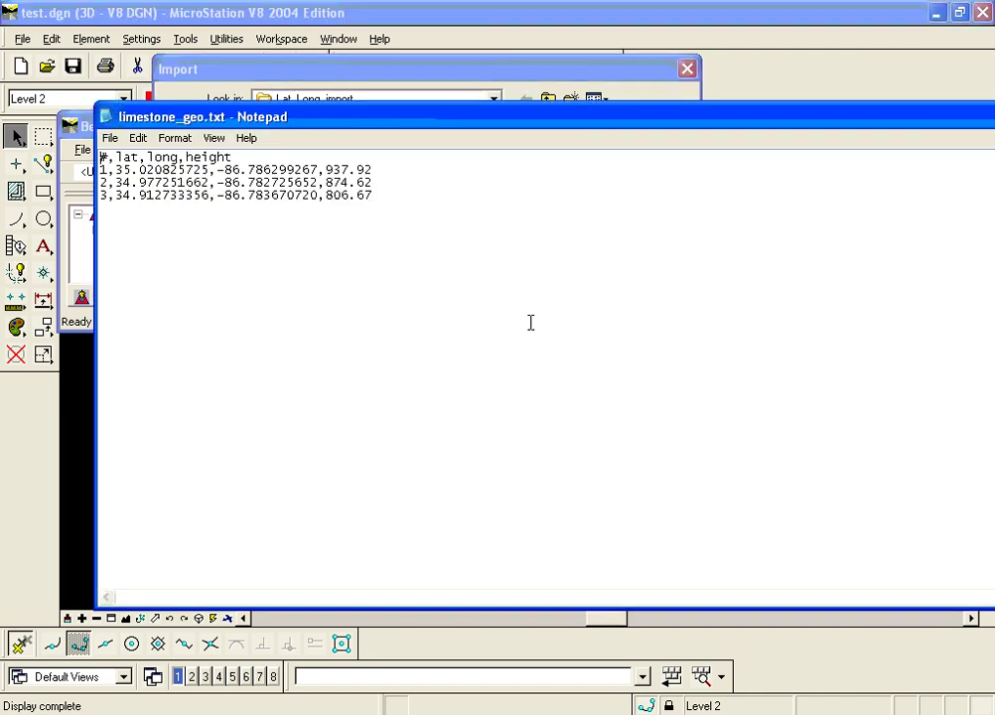
double_click(106, 118)
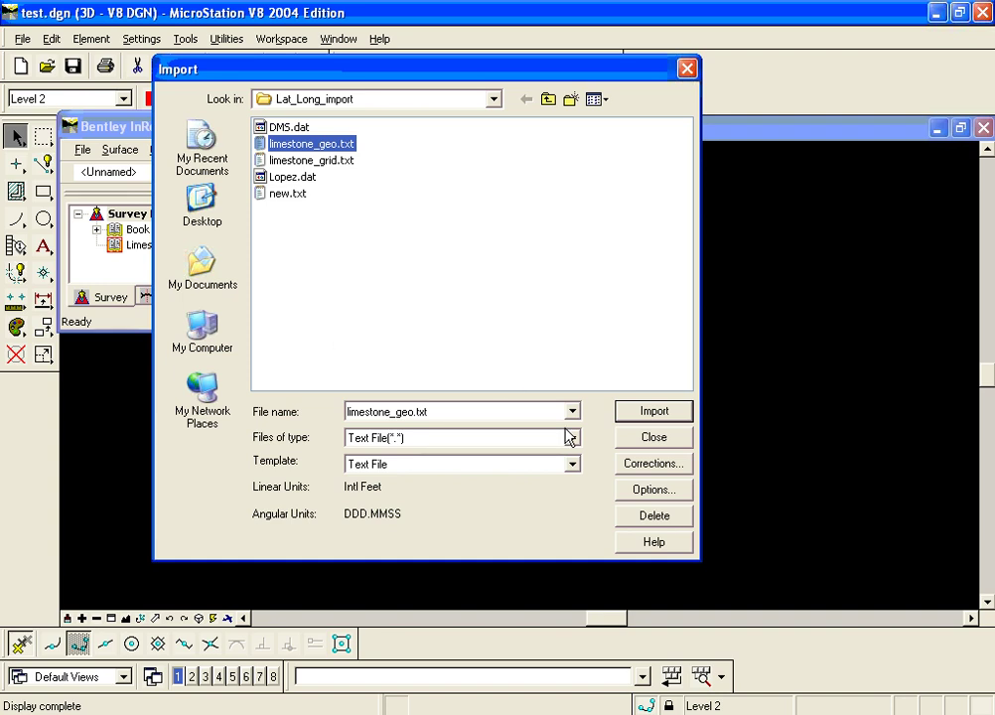
Step: In Survey Options, set linear units to US Feet, angular to Degrees, precision 0.1234567
left_click(651, 493)
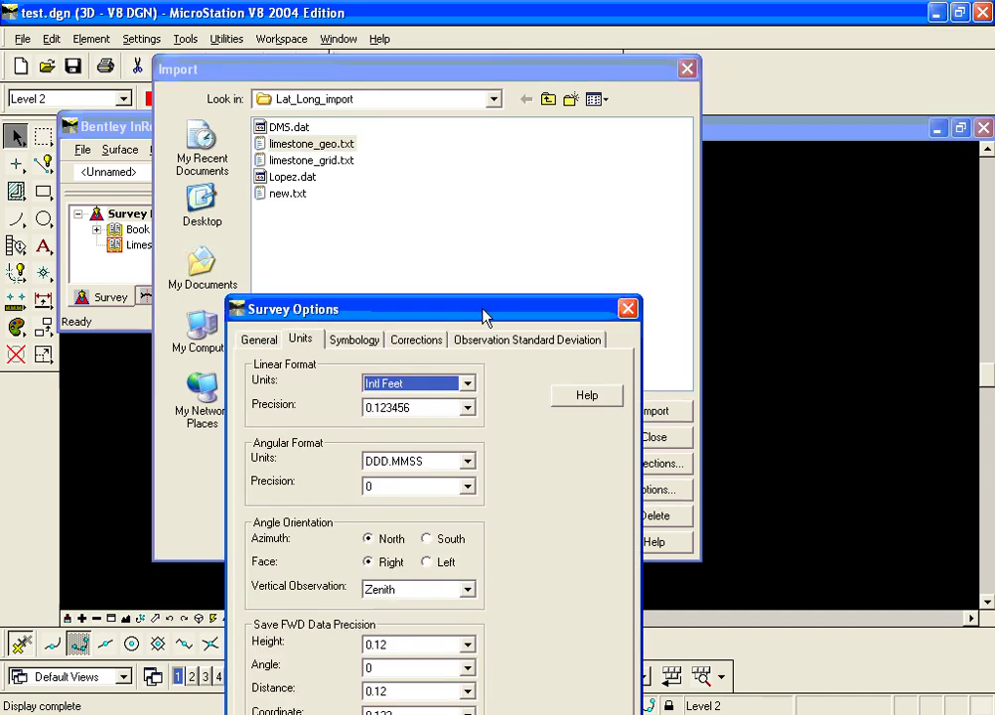
left_click_drag(484, 317, 536, 84)
left_click(470, 149)
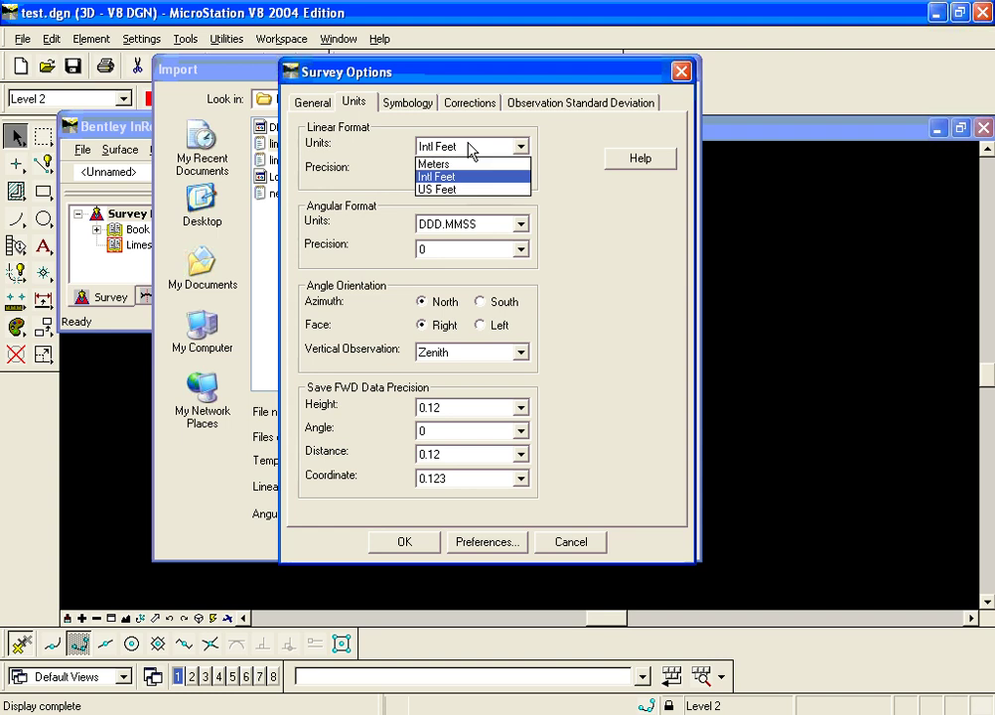
left_click(442, 190)
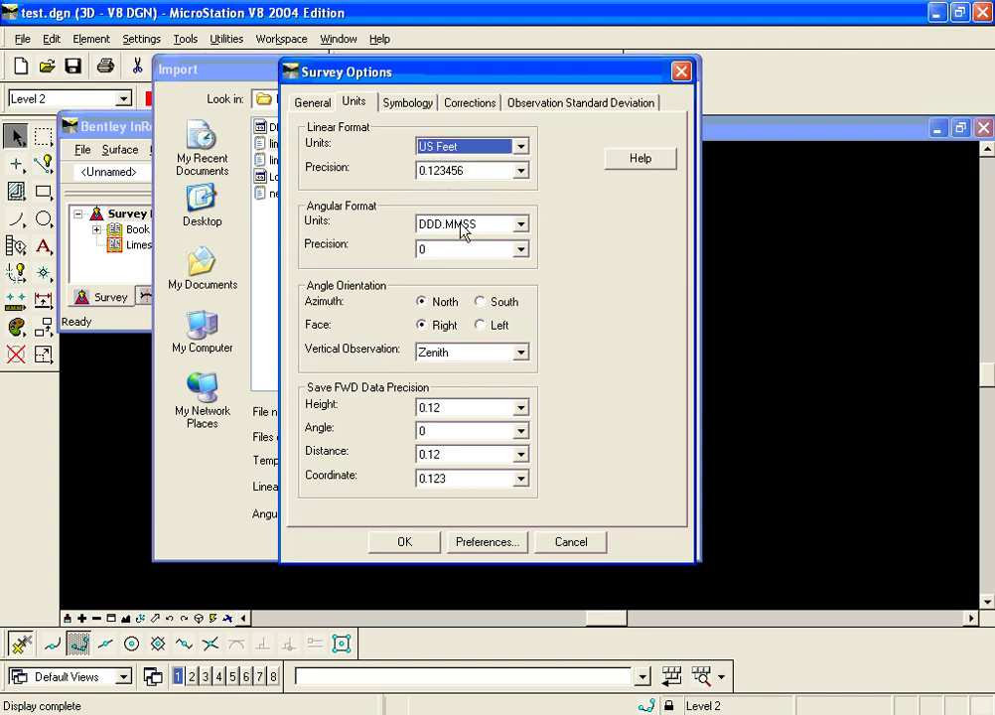
left_click(462, 227)
left_click(451, 244)
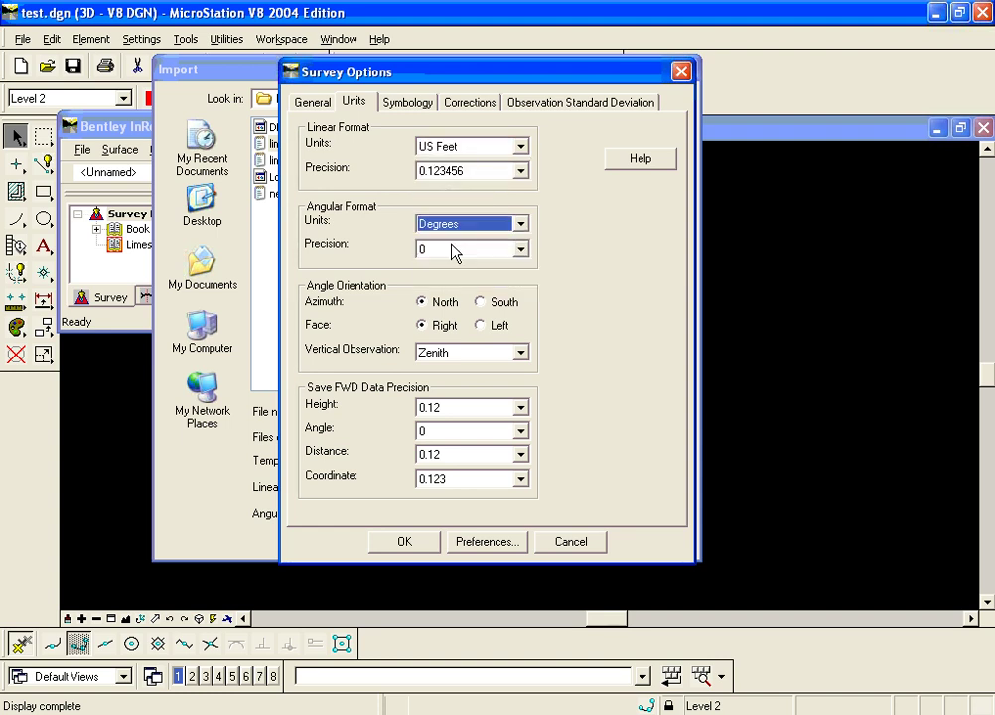
left_click(454, 251)
left_click(450, 355)
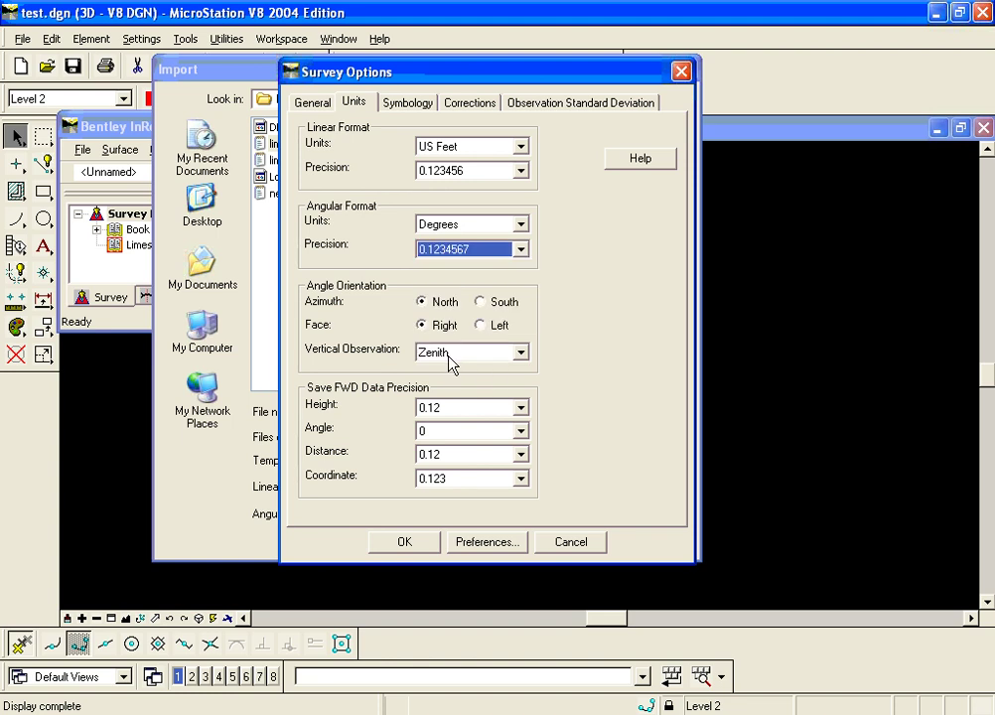
left_click(405, 544)
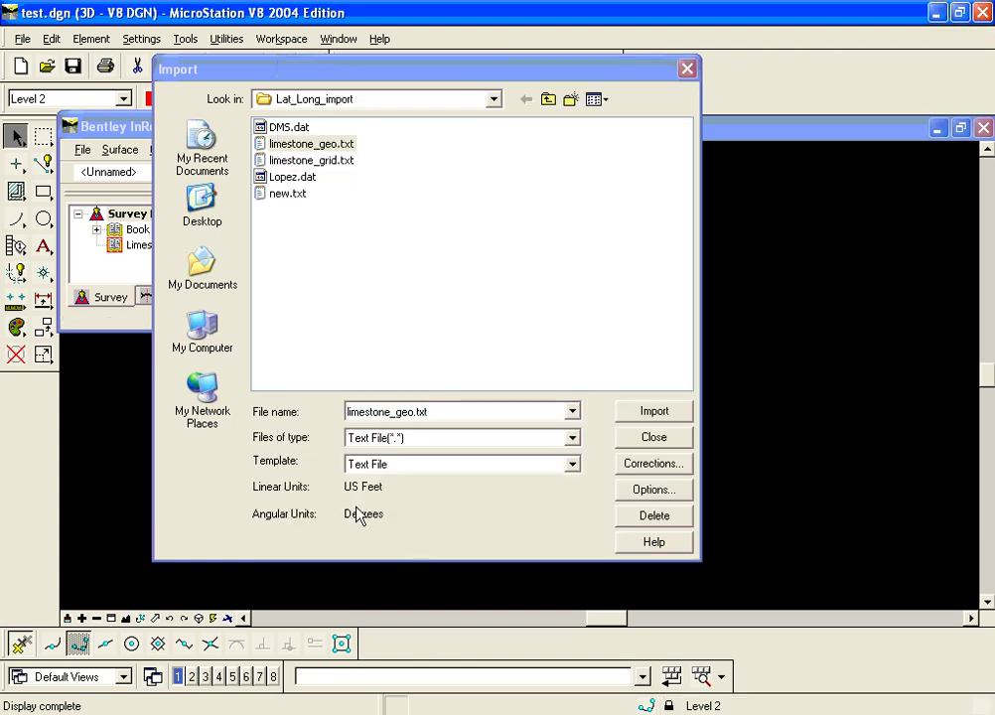
Step: Import limestone_geo.txt, starting the Text Import Wizard at row 2
left_click(346, 145)
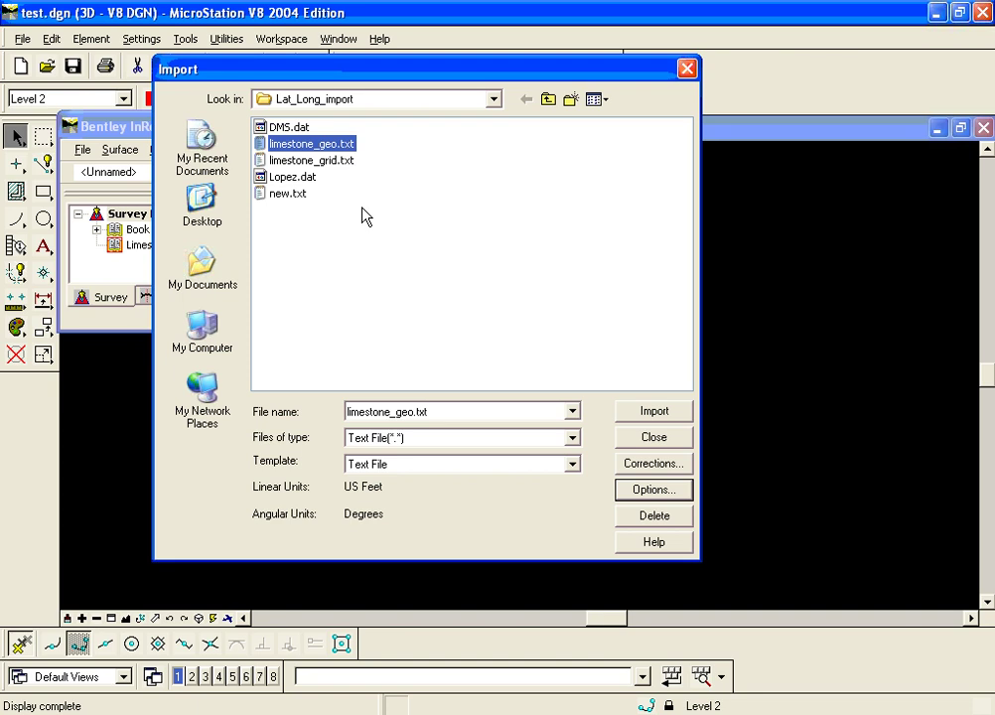
left_click(646, 412)
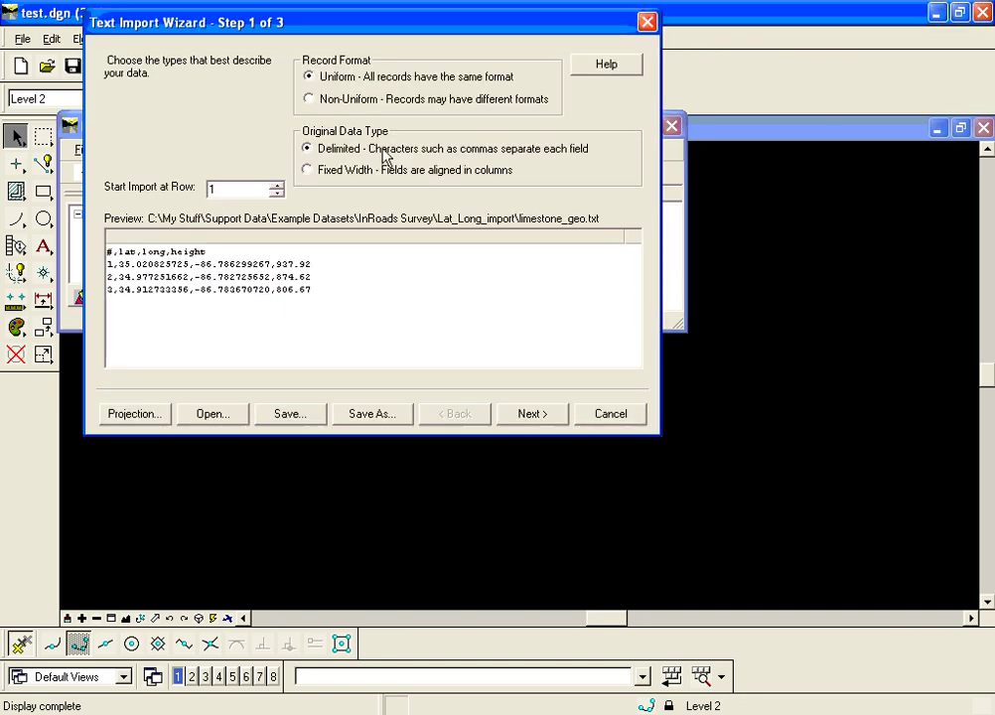
left_click_drag(337, 38, 446, 102)
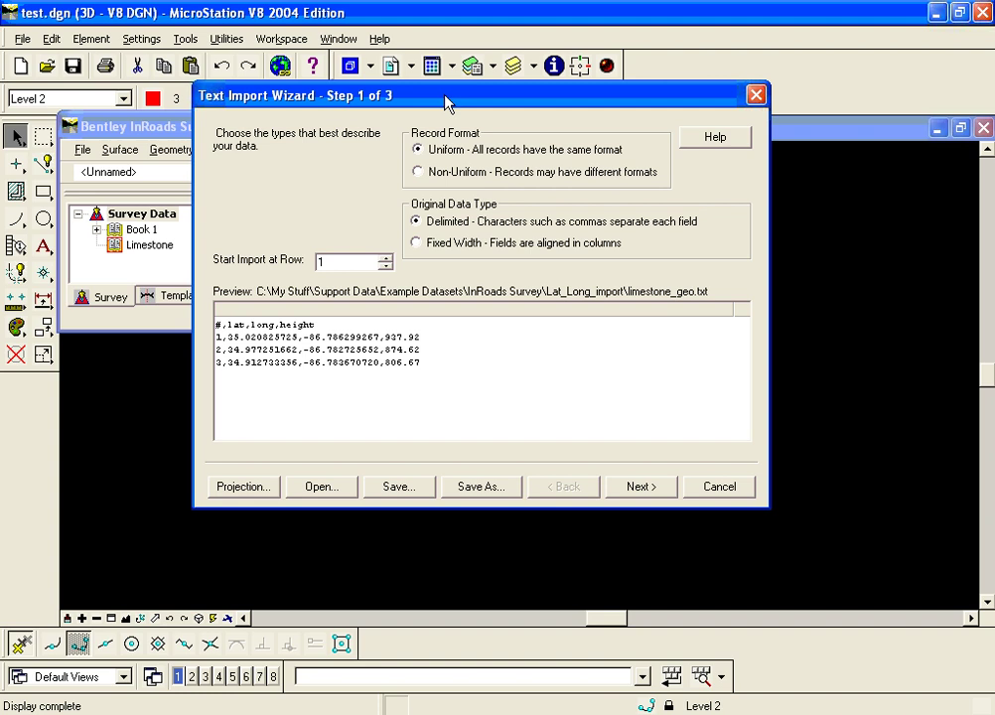
left_click(386, 258)
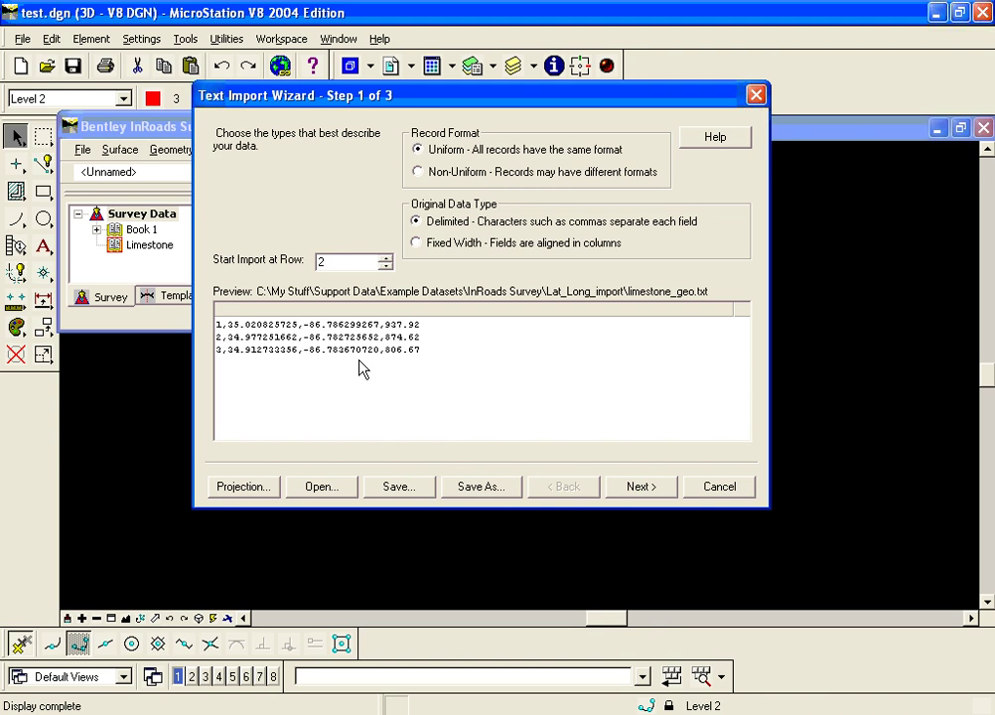
Step: Use comma instead of space as the field delimiter, then continue to column formats
left_click(639, 486)
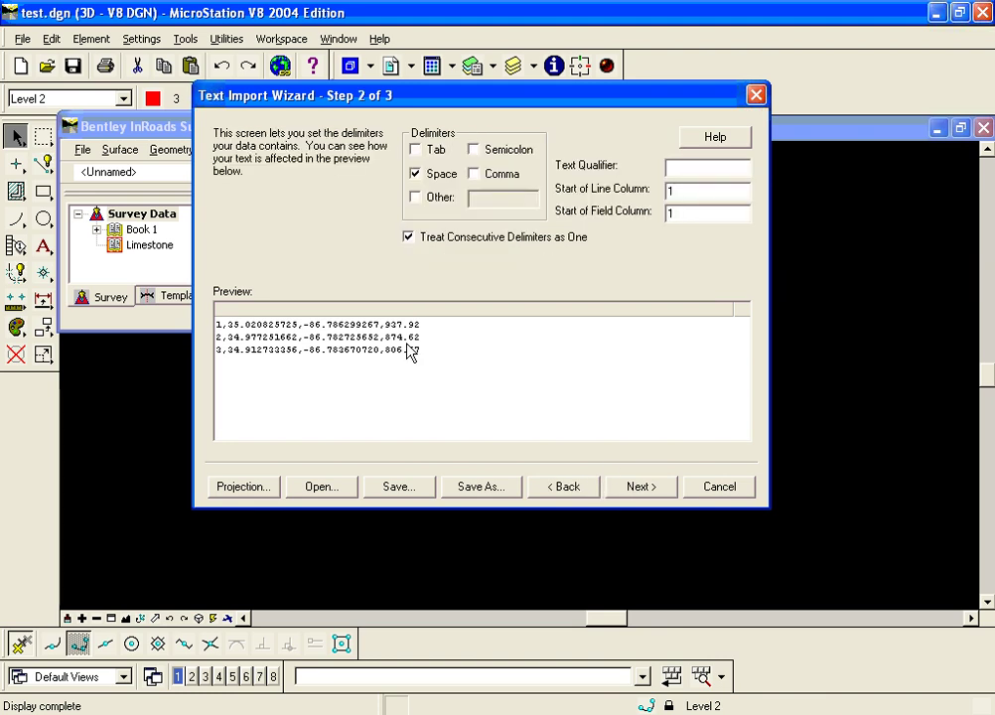
left_click(415, 173)
left_click(473, 173)
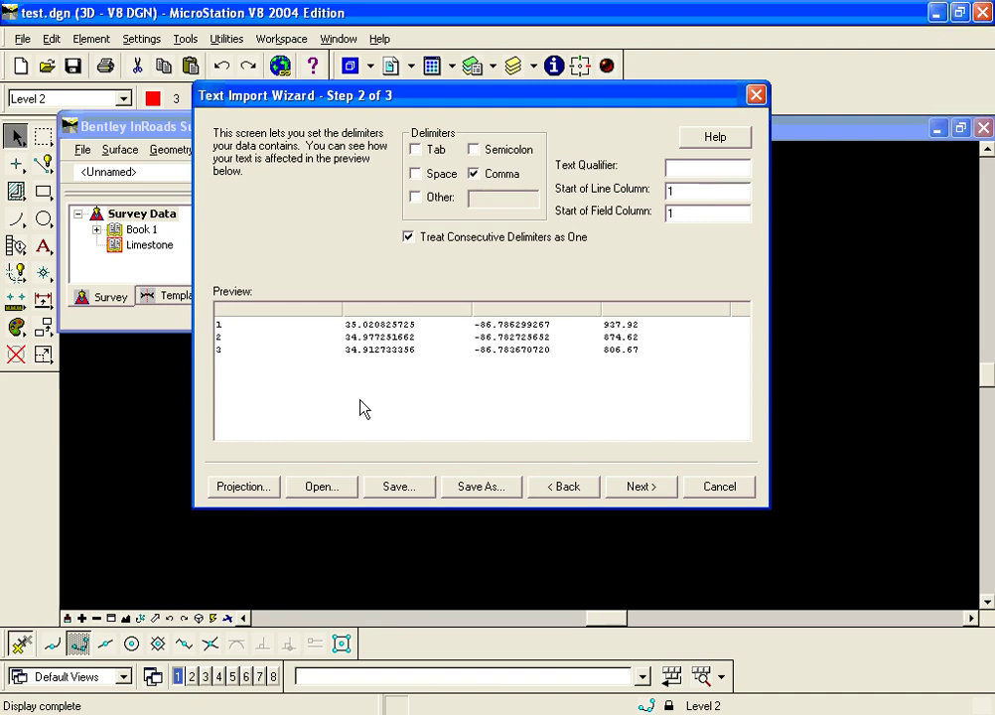
left_click(641, 488)
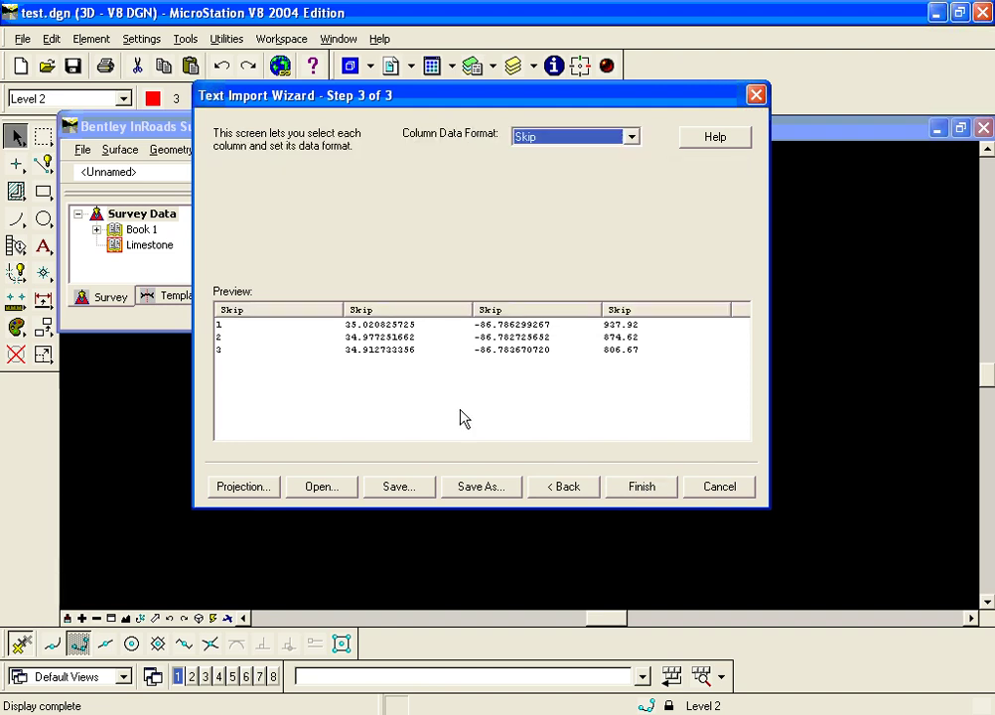
Step: Assign the four columns as Point Name, Latitude, Longitude and Elevation
right_click(263, 315)
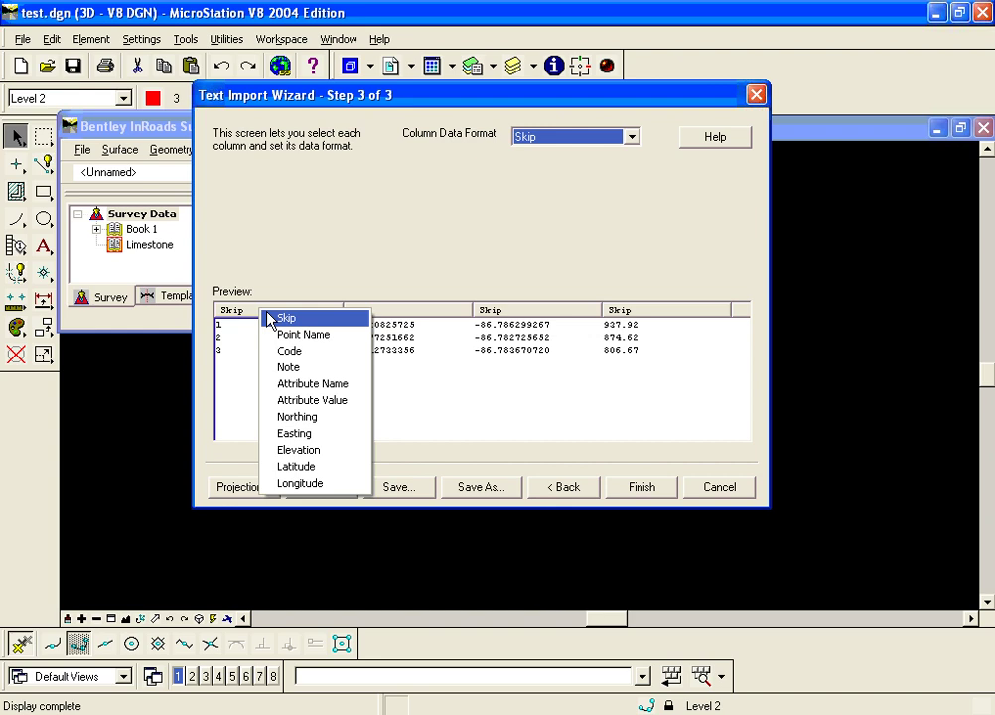
left_click(315, 338)
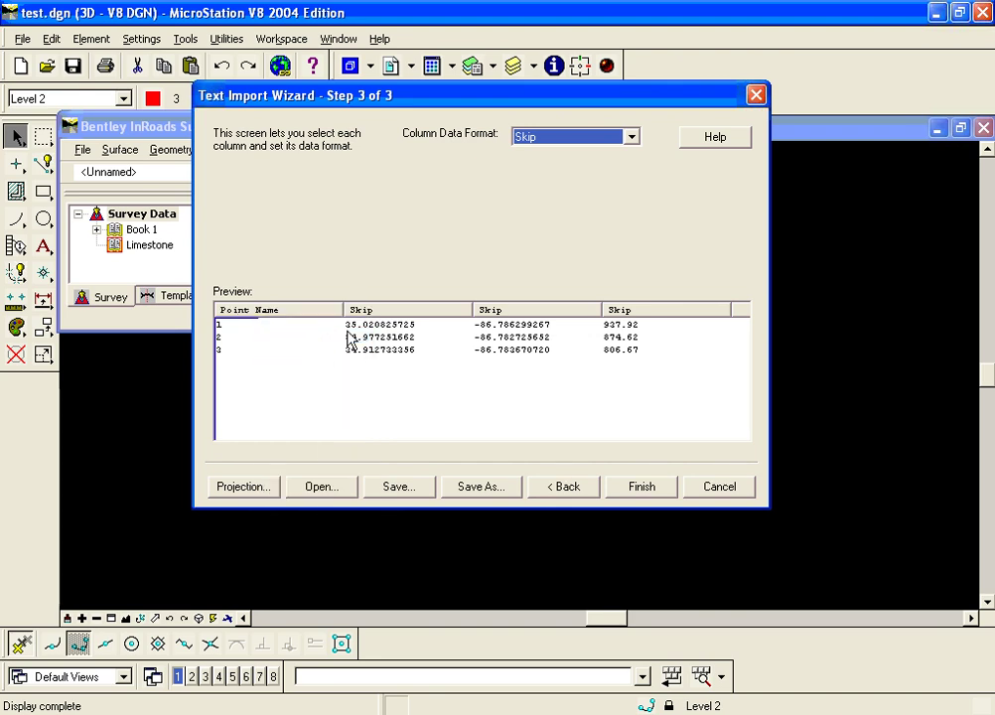
right_click(409, 314)
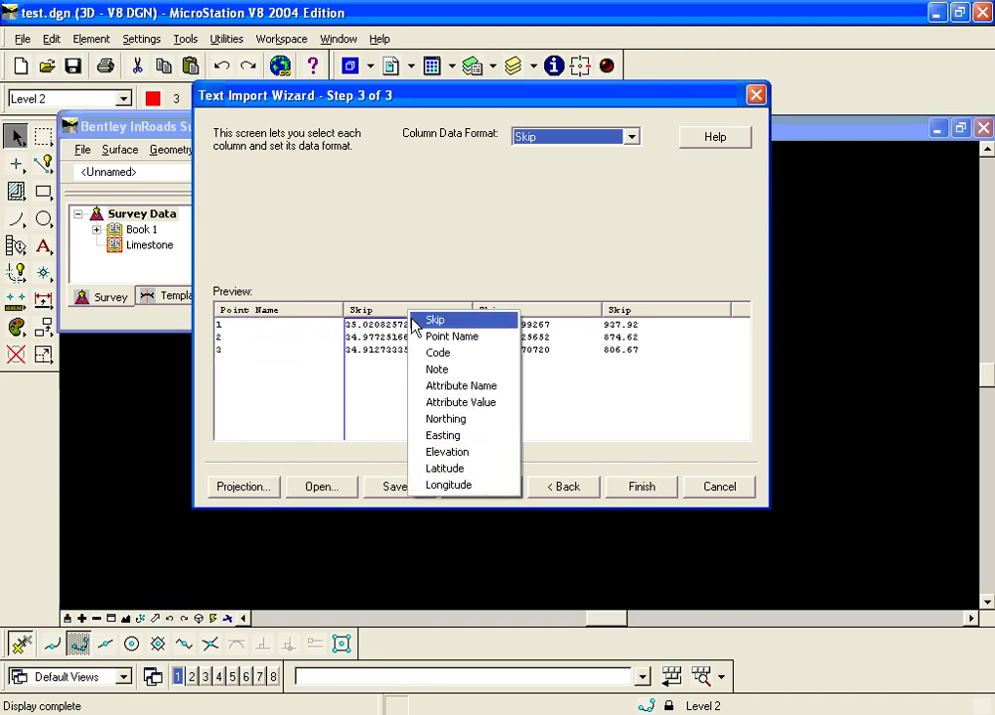
left_click(459, 469)
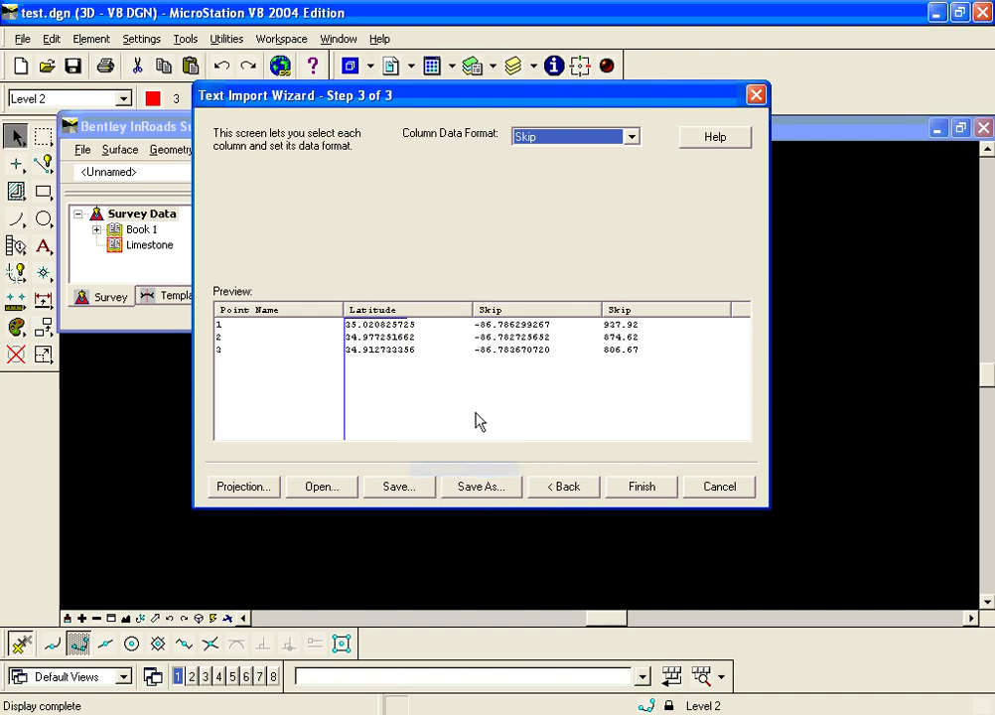
right_click(514, 315)
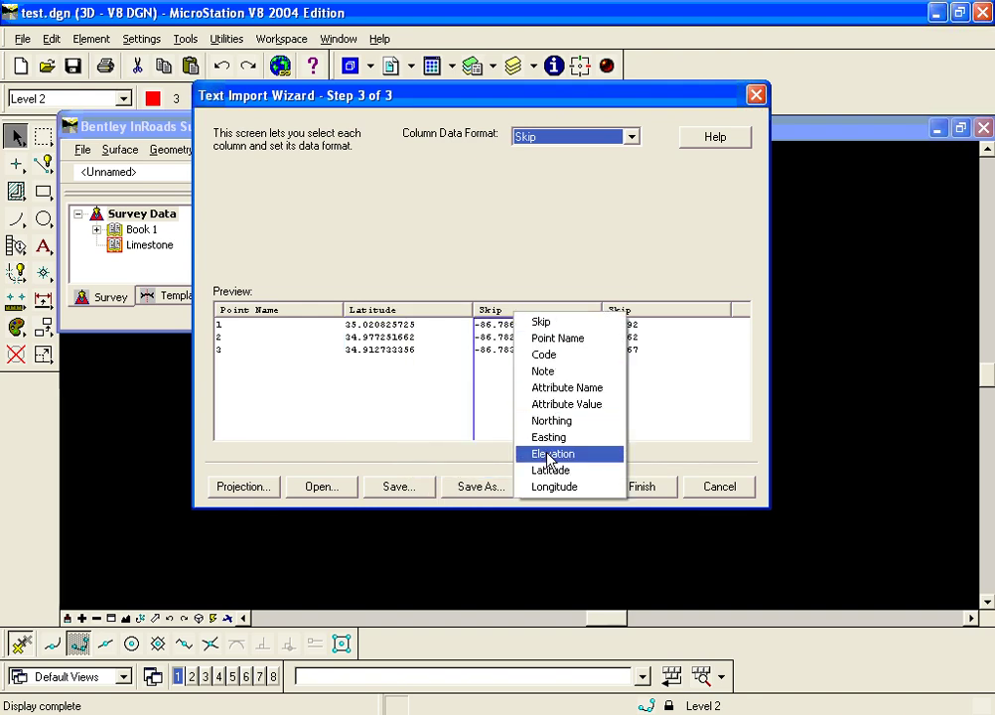
left_click(568, 490)
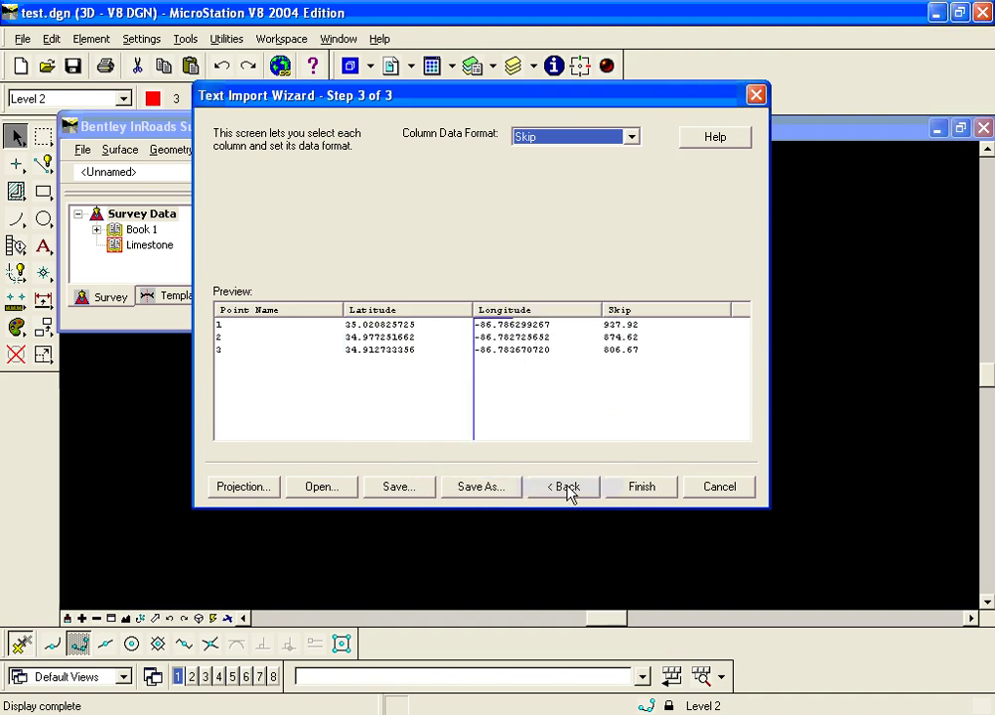
right_click(655, 318)
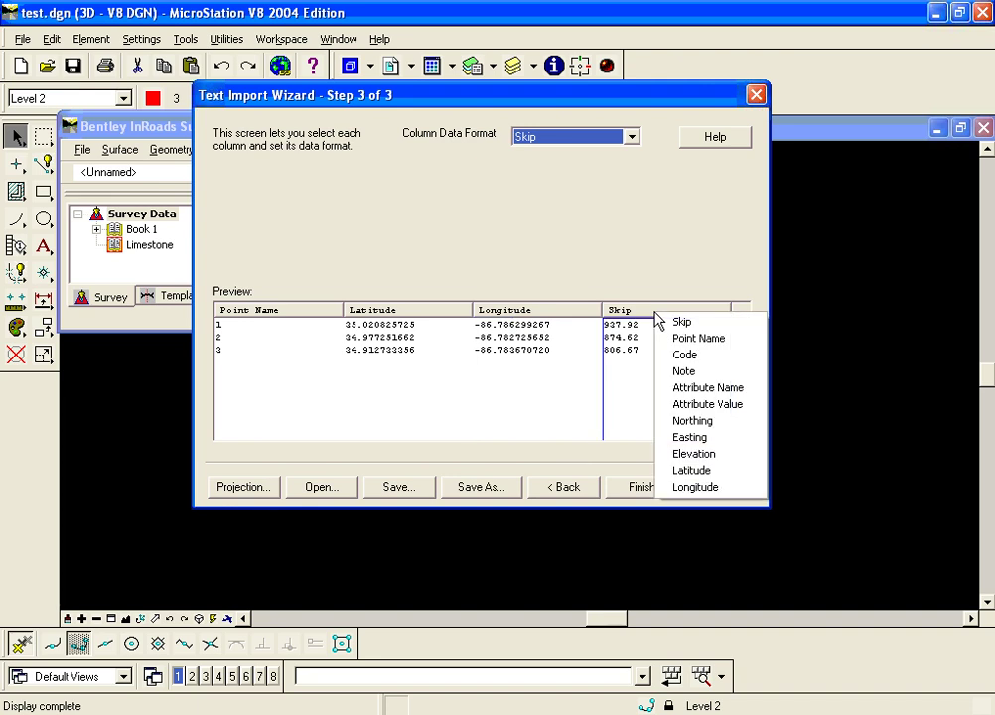
left_click(686, 459)
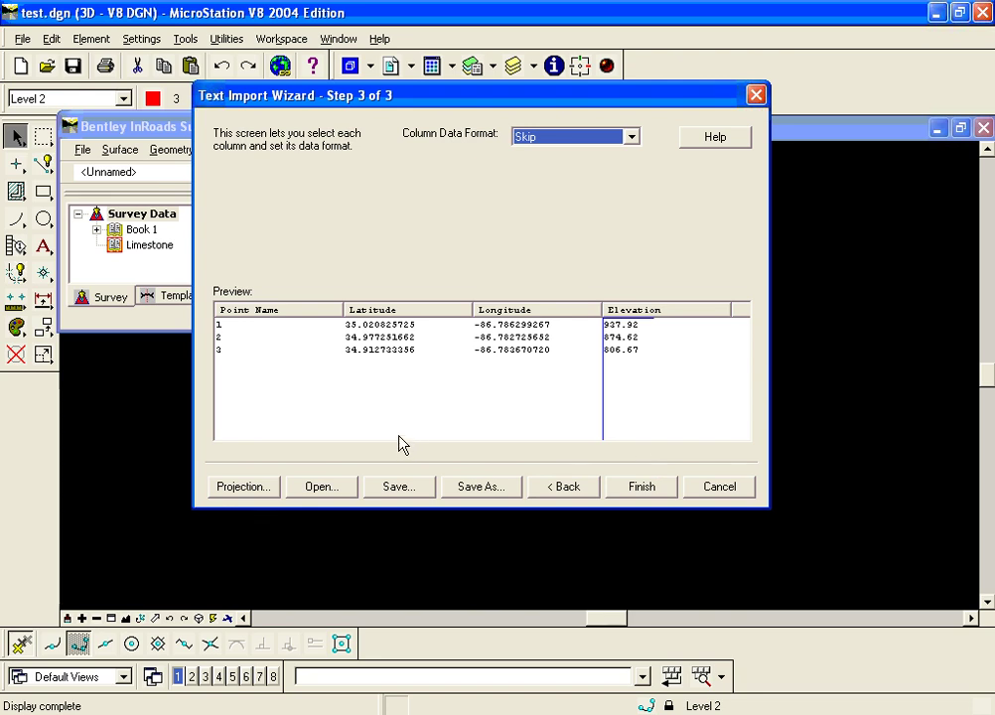
Step: In Projection settings, set the input coordinate system to LL from the Latitude/Longitude group
left_click(252, 491)
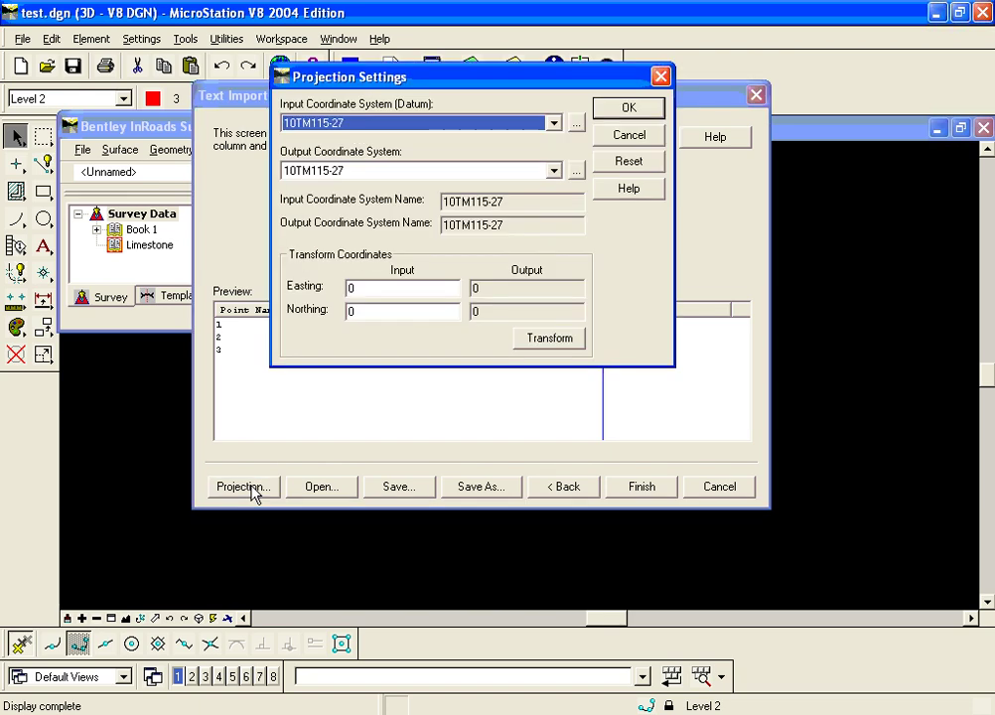
left_click_drag(471, 77, 466, 154)
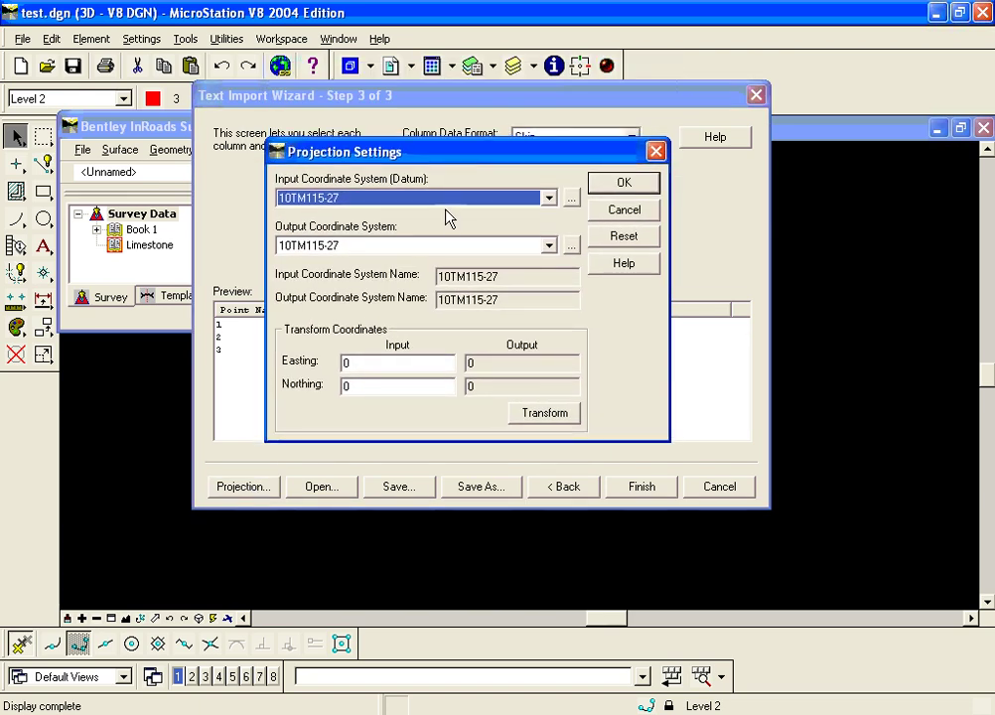
left_click(571, 198)
left_click(577, 139)
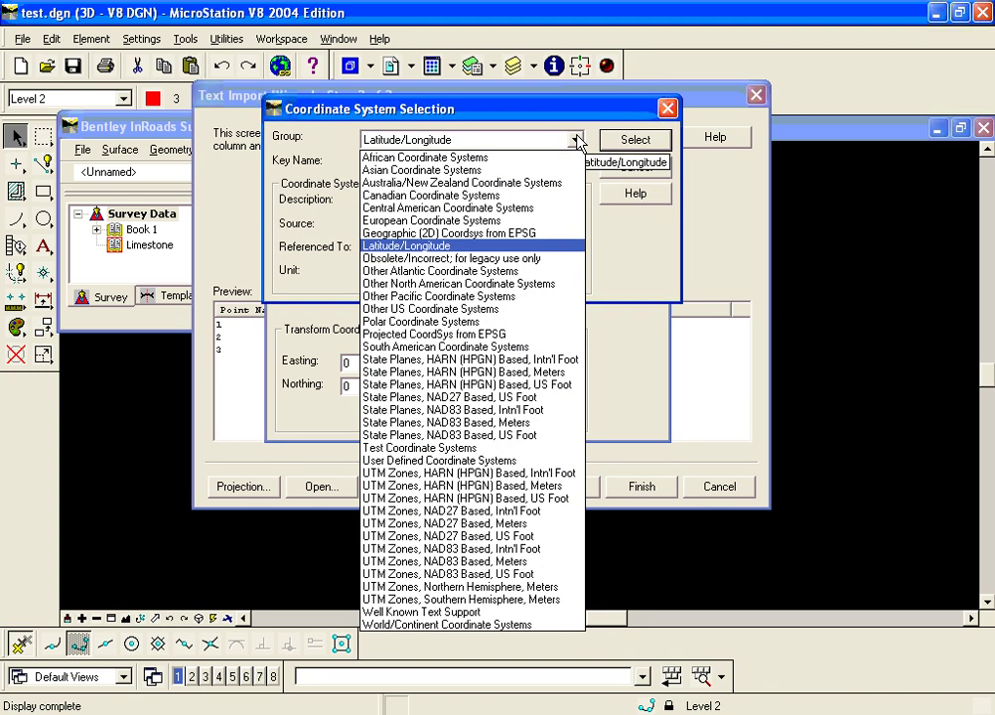
left_click(403, 246)
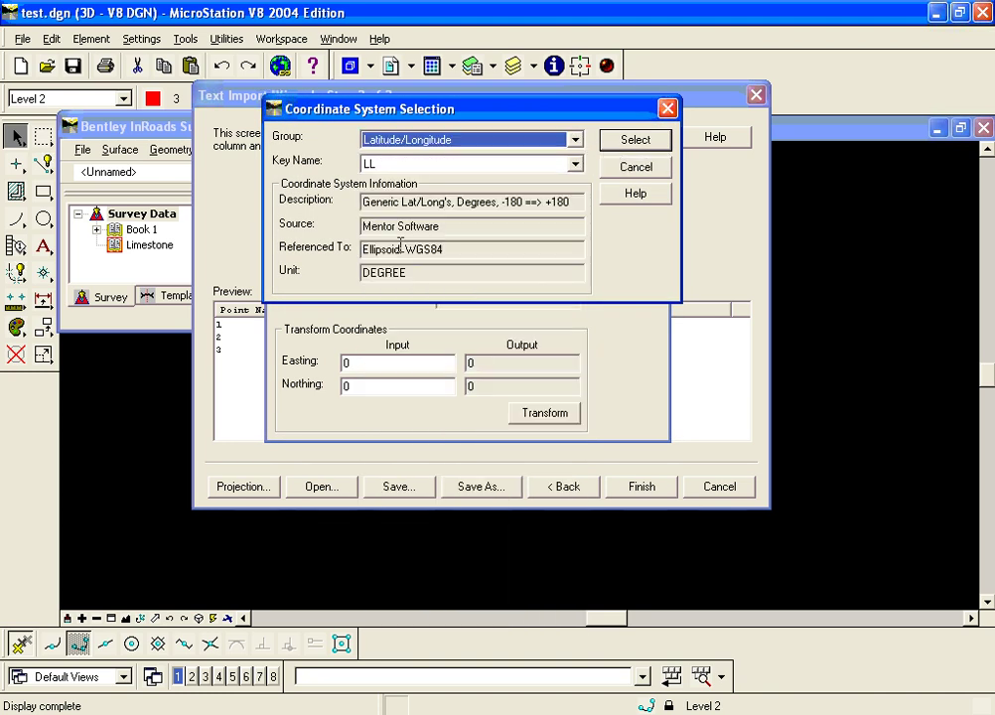
left_click(575, 167)
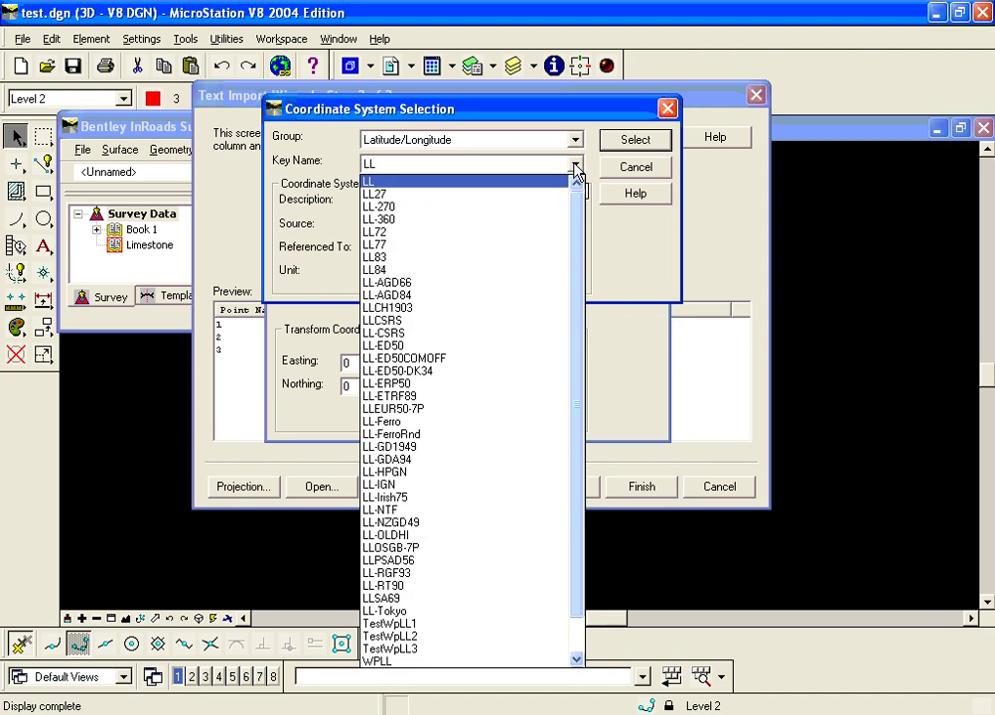
left_click(575, 167)
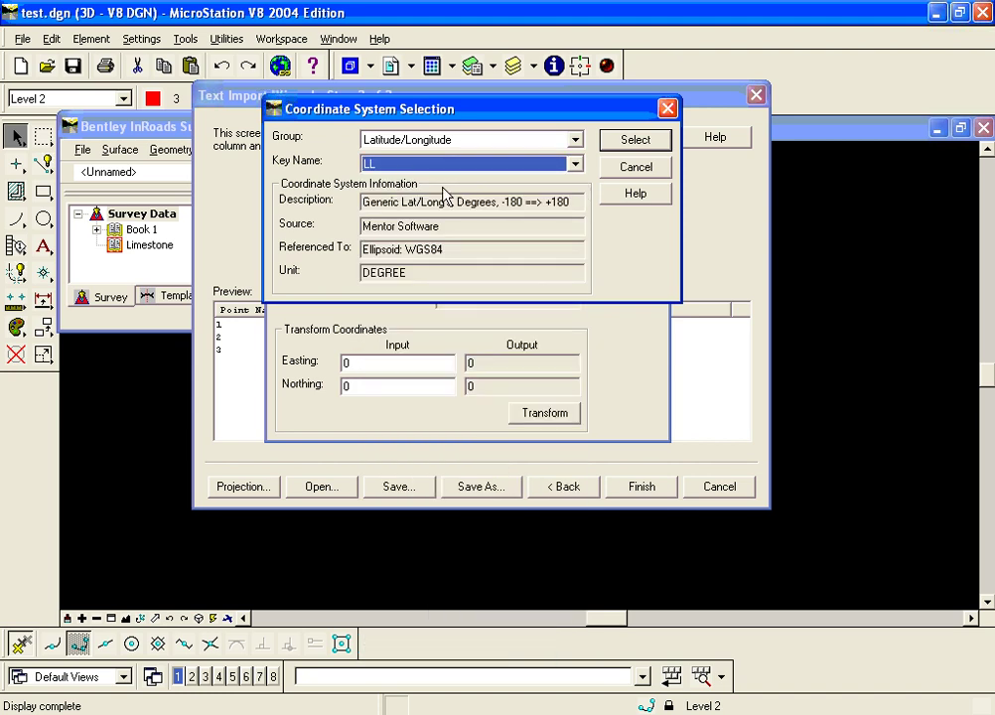
left_click(634, 141)
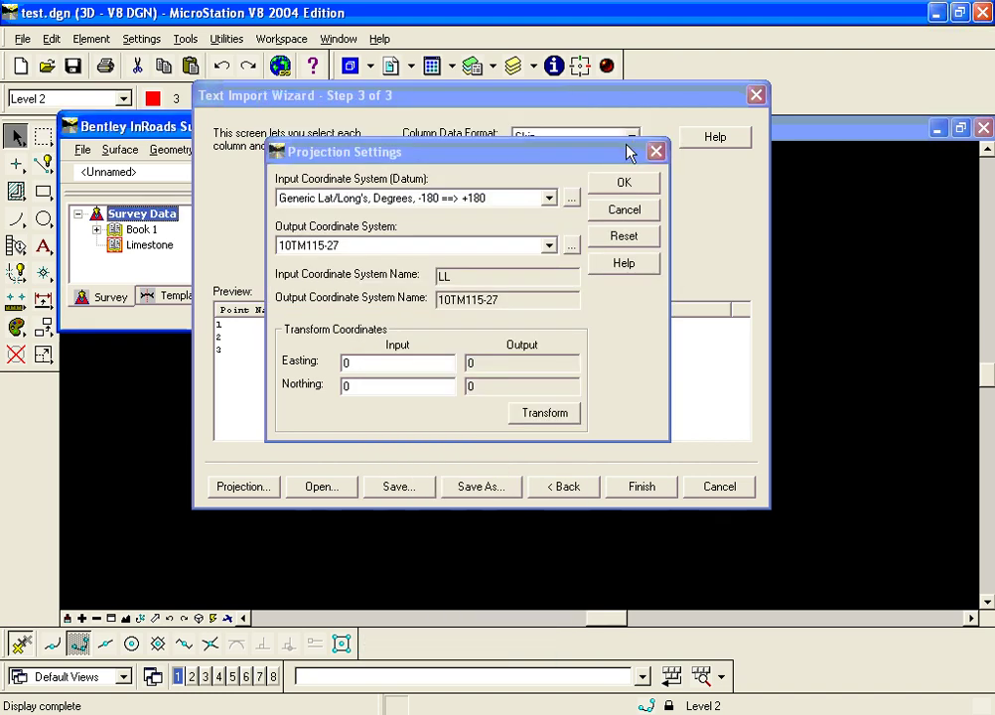
Step: Set the output coordinate system to AL83-WF (State Planes, NAD83 Based, US Foot) and apply
left_click(571, 246)
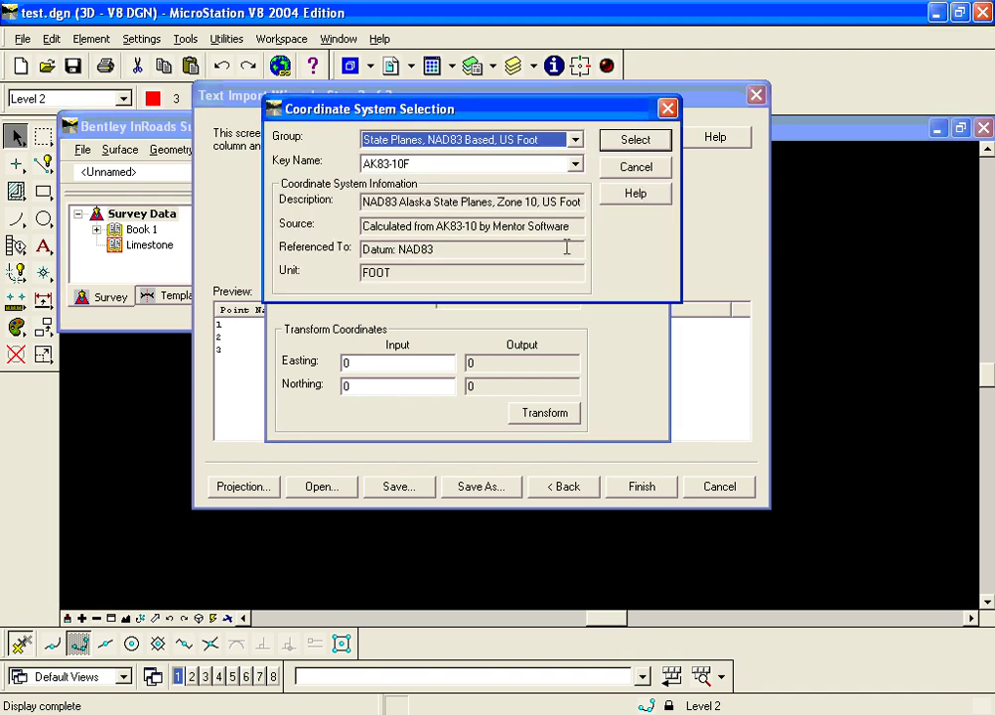
left_click(573, 140)
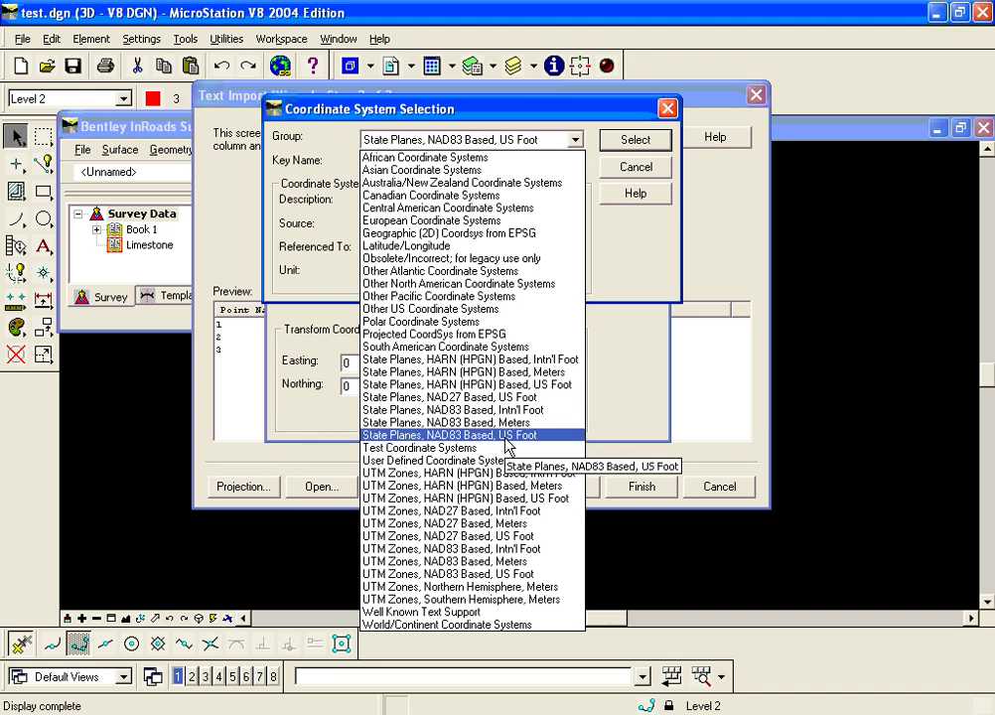
left_click(504, 435)
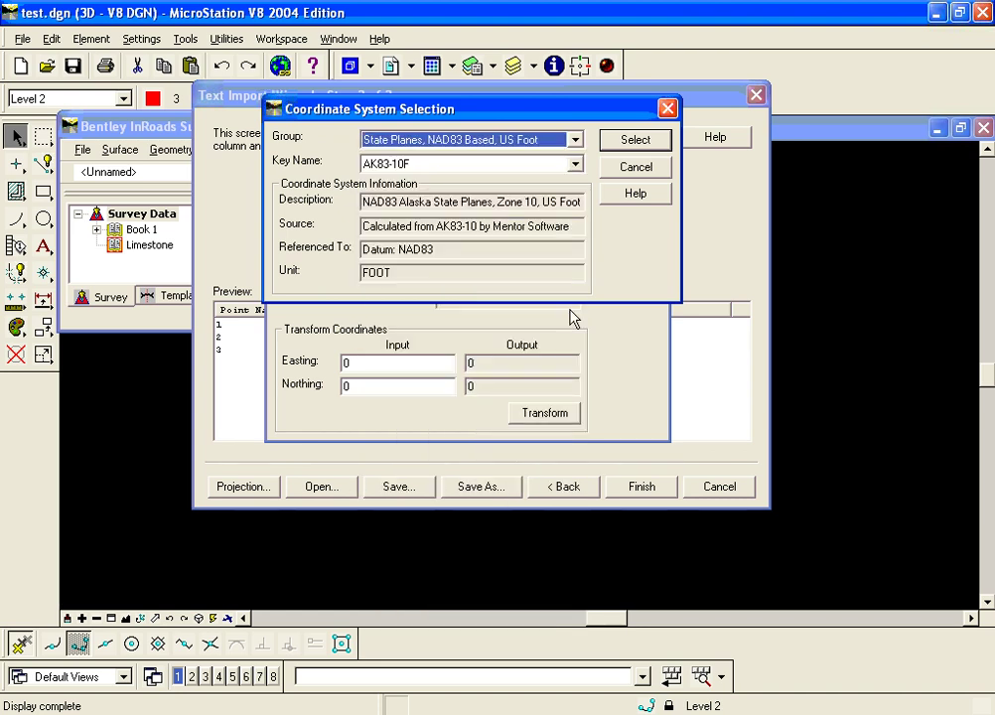
left_click(575, 165)
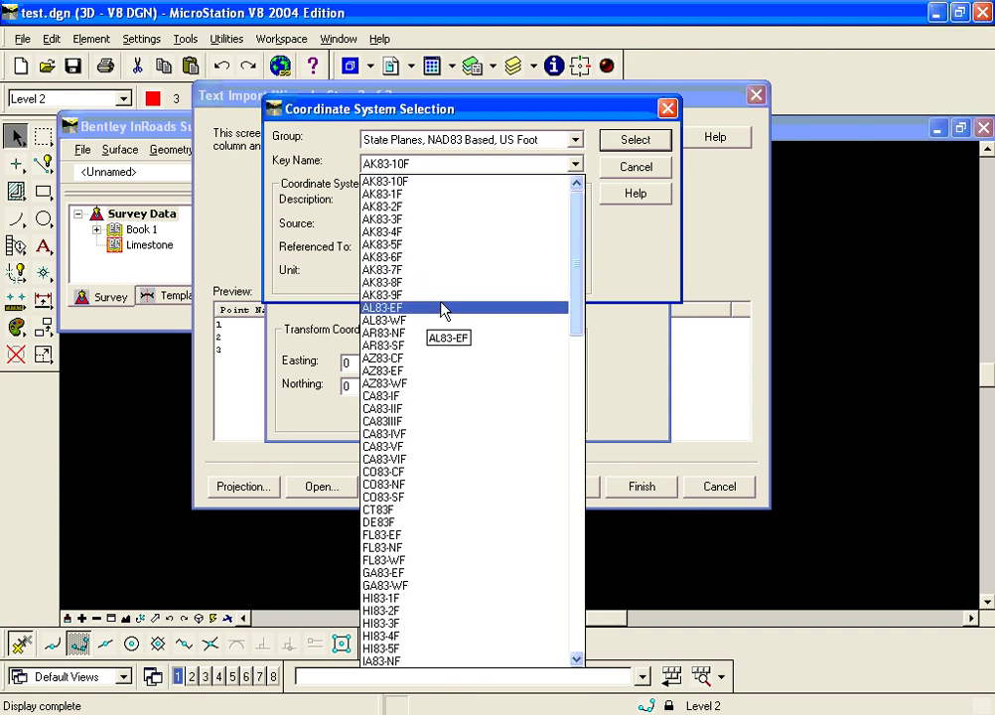
left_click(390, 321)
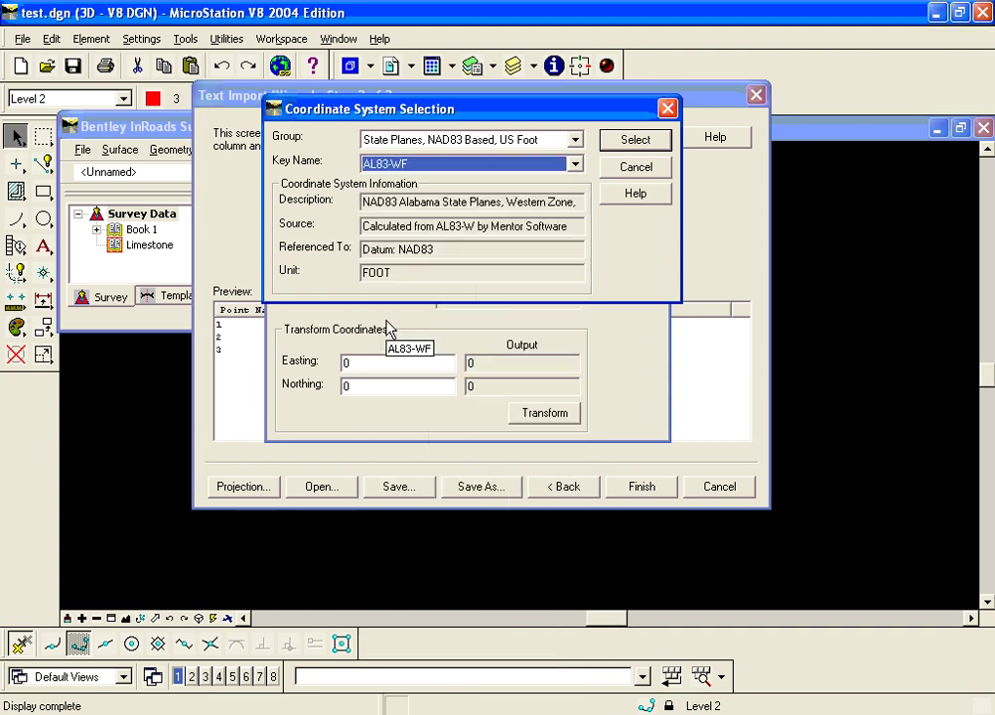
left_click(634, 141)
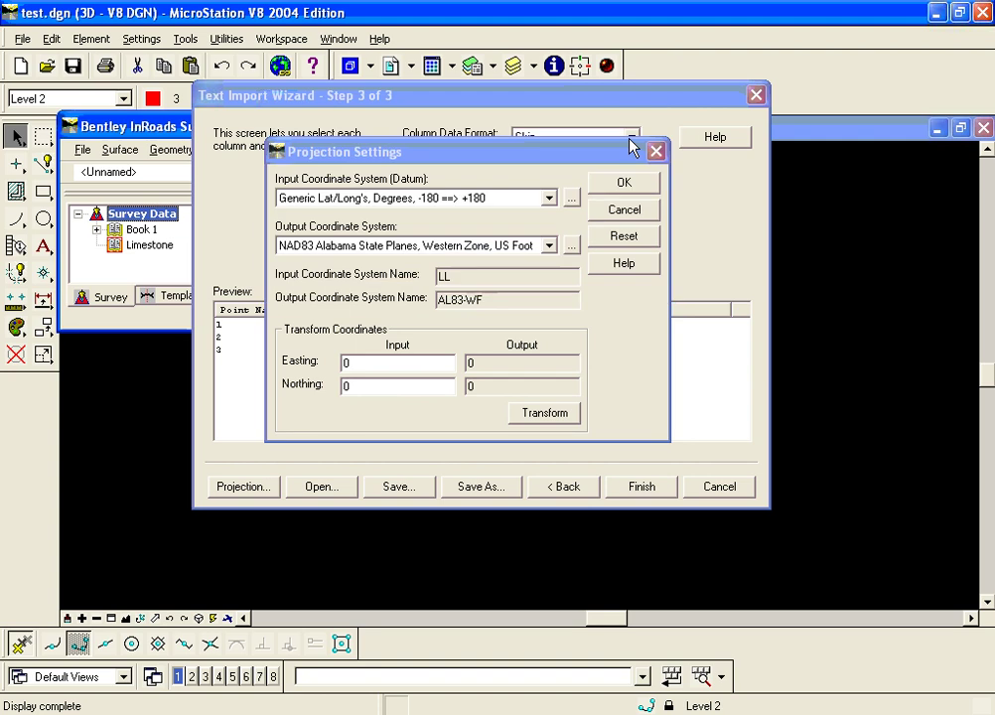
left_click(636, 189)
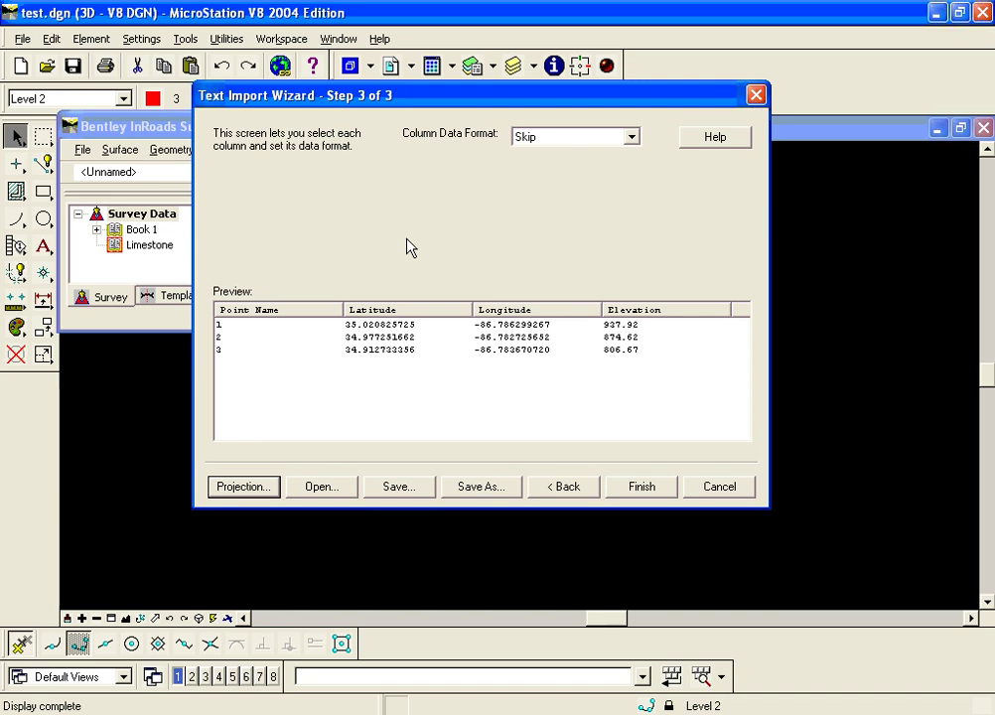
Step: Save the format as LLtoAL83W.tiw and add it to the survey data file types
left_click(472, 487)
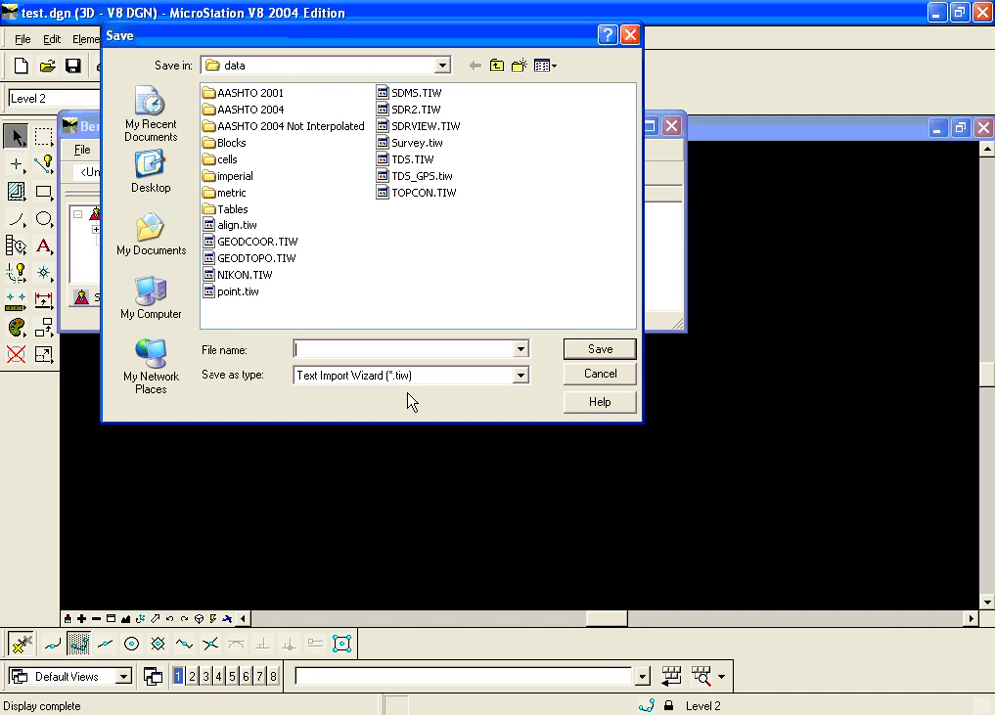
type("LLtoAL83W")
key("Tab")
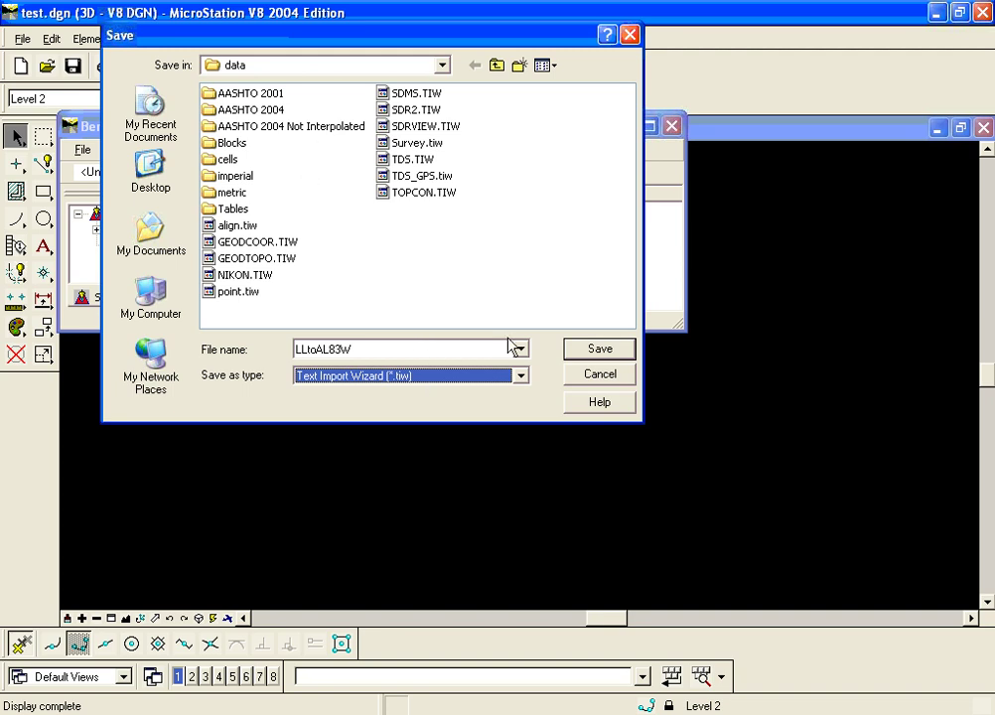
left_click(591, 357)
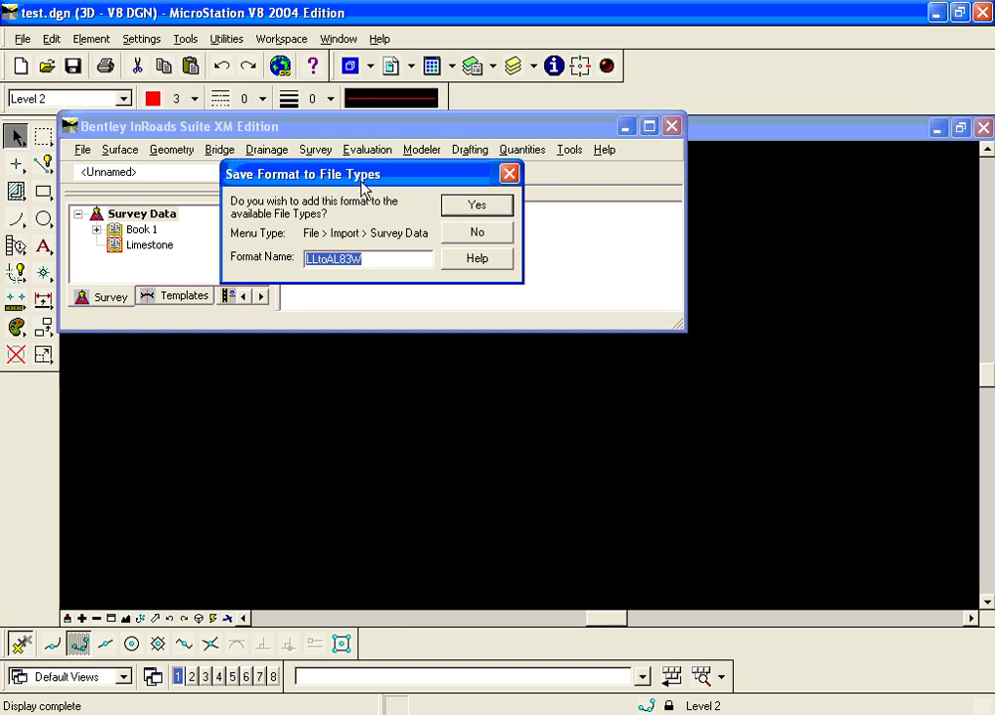
left_click(470, 208)
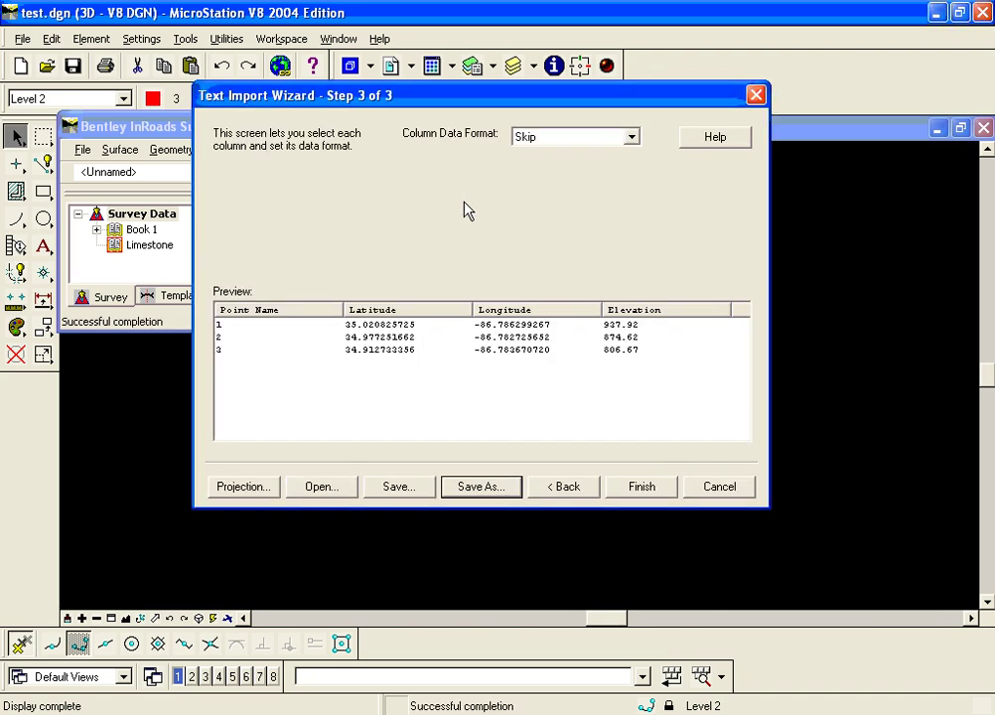
Step: Finish the import, close the Import dialog, and view the Limestone book's Fieldbook Data
left_click(639, 487)
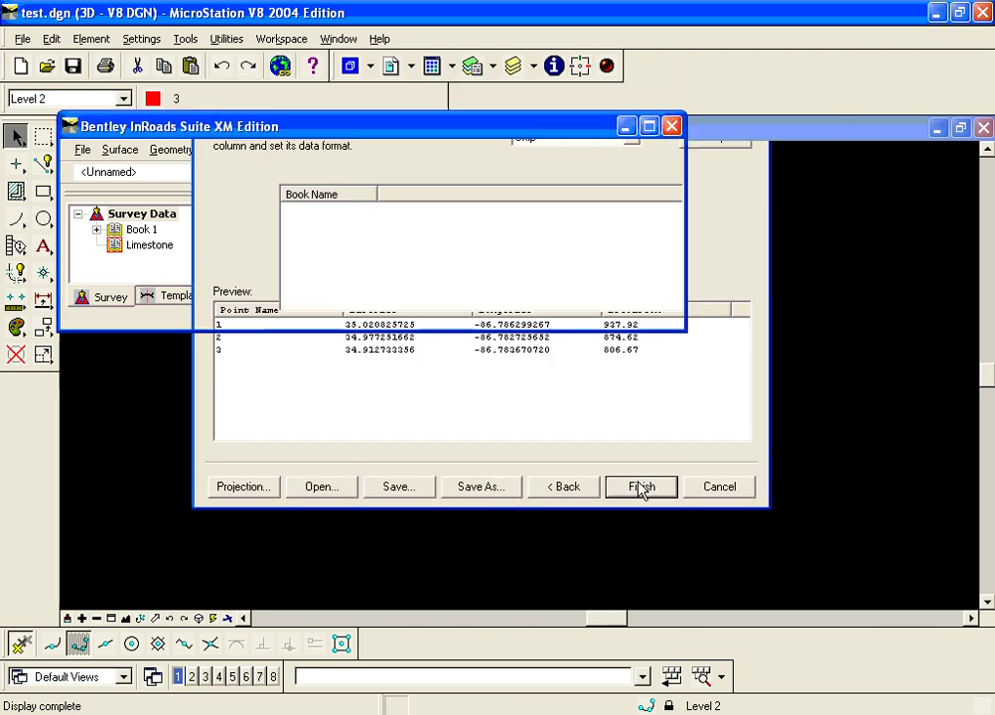
left_click(581, 524)
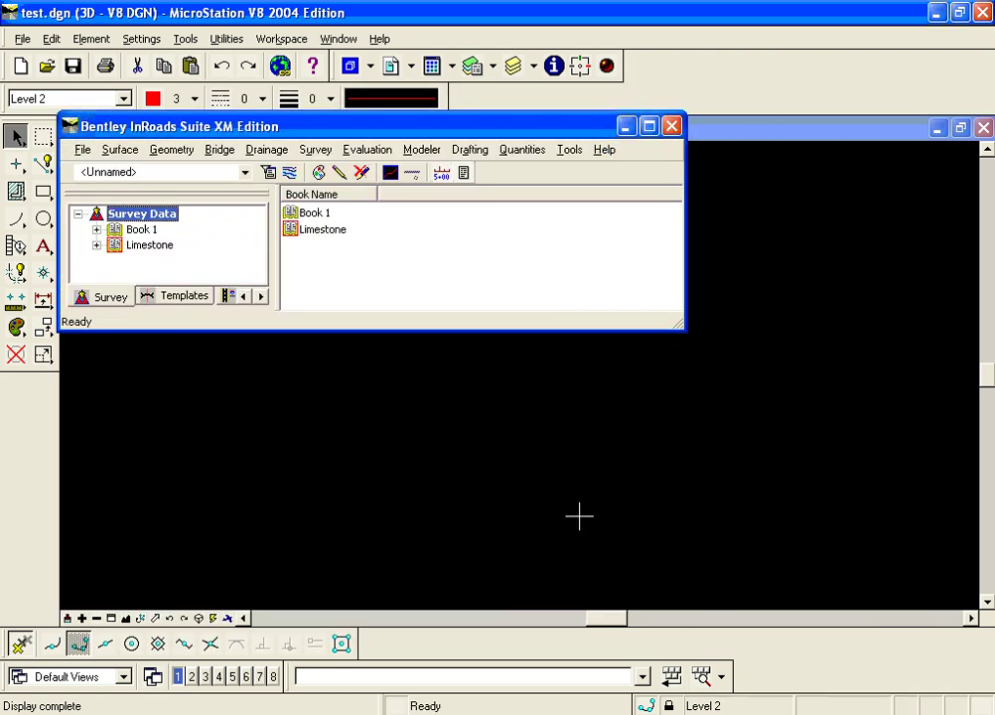
left_click(318, 151)
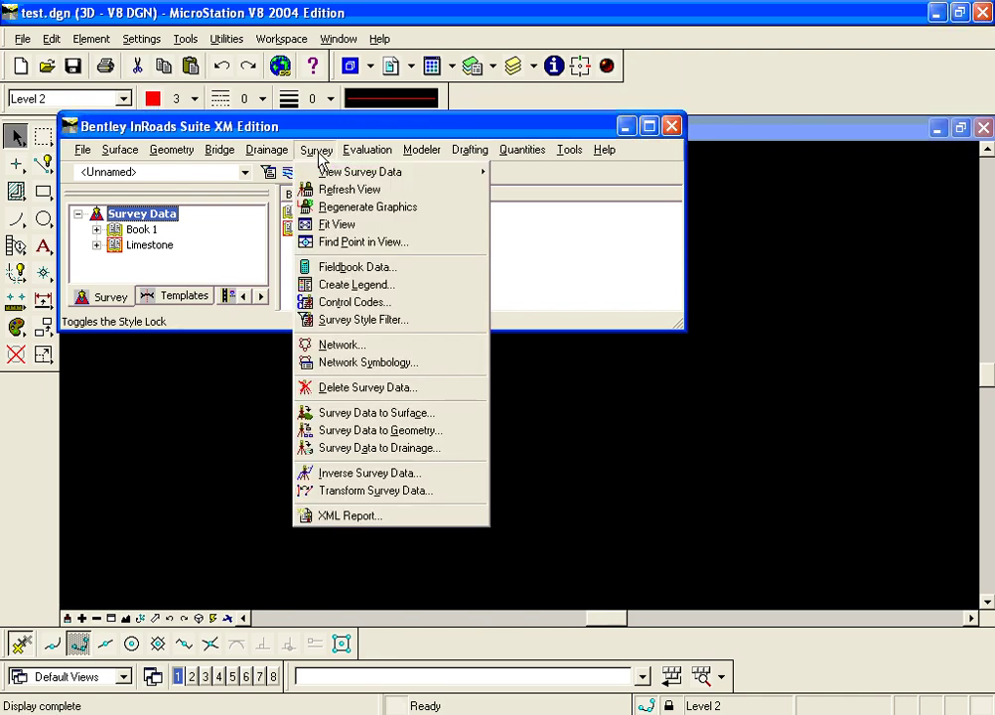
left_click(337, 267)
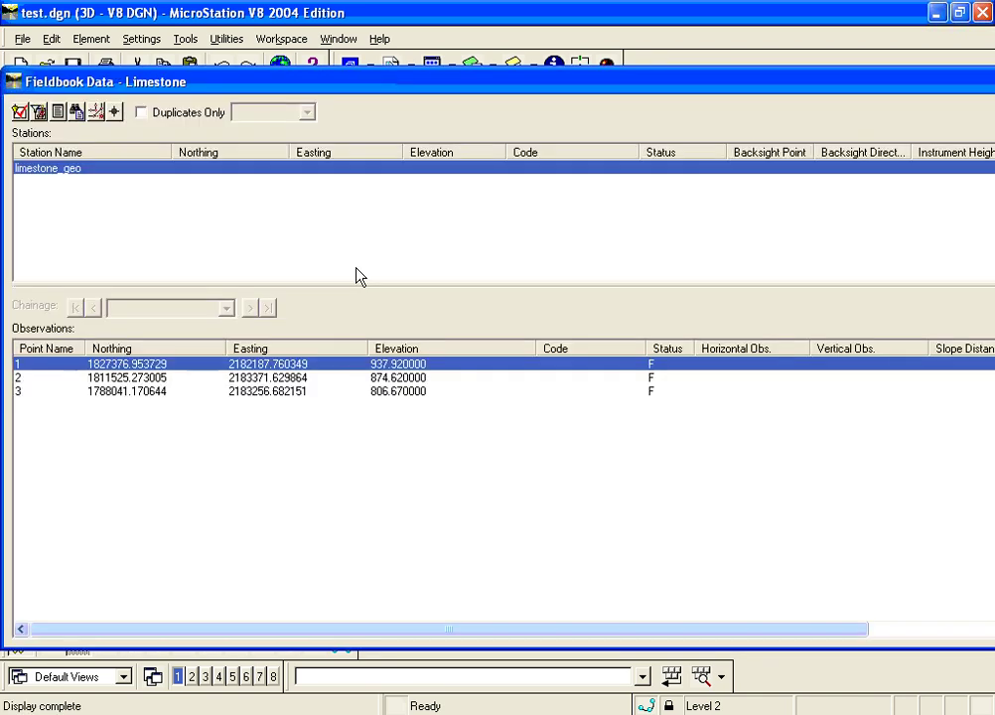
left_click_drag(313, 88, 375, 64)
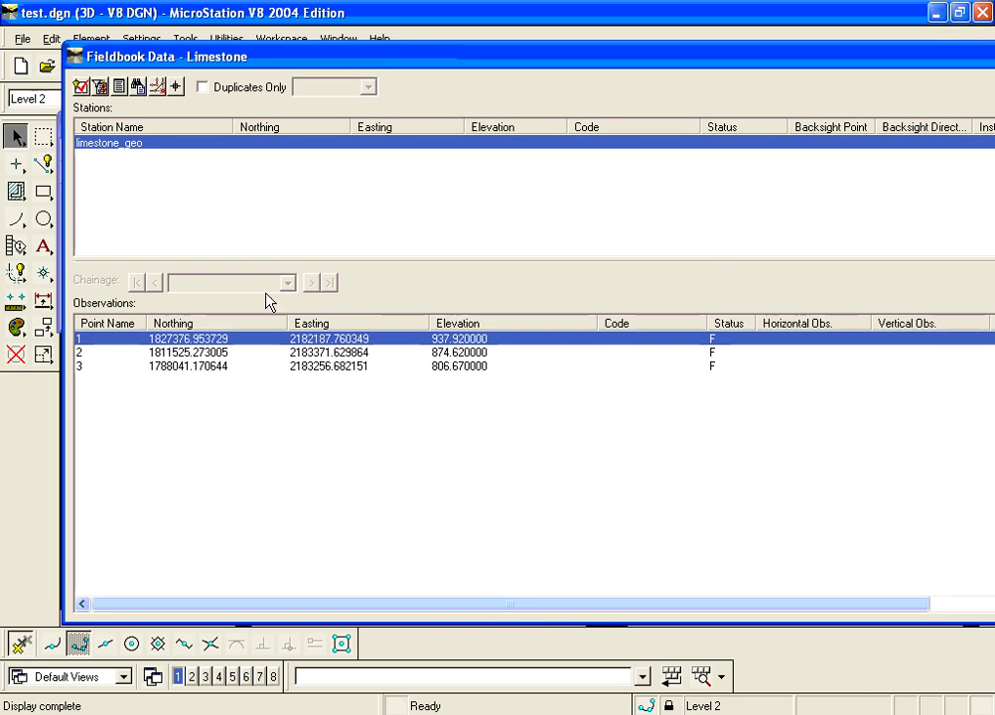